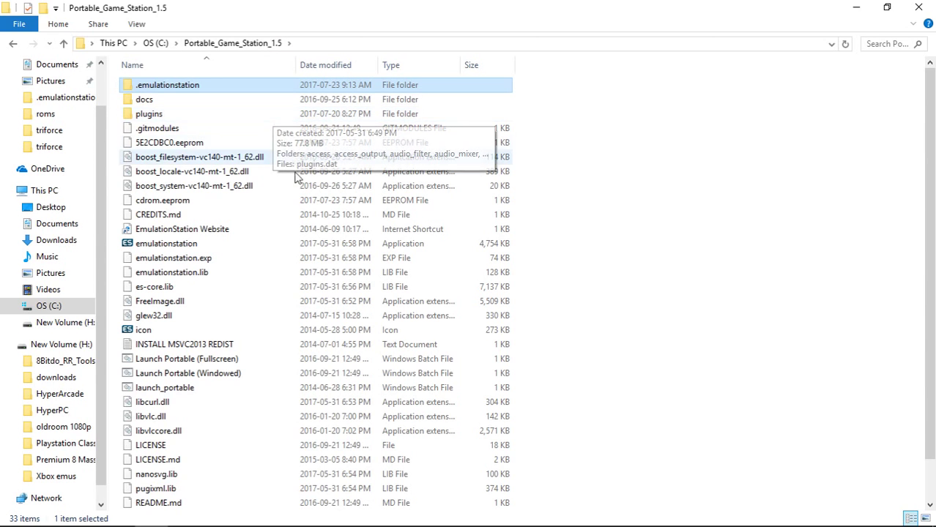
Look through the emulator folders in .emulationstation\systems, including the contents of dosbox, and return to .emulationstation.
double_click(152, 87)
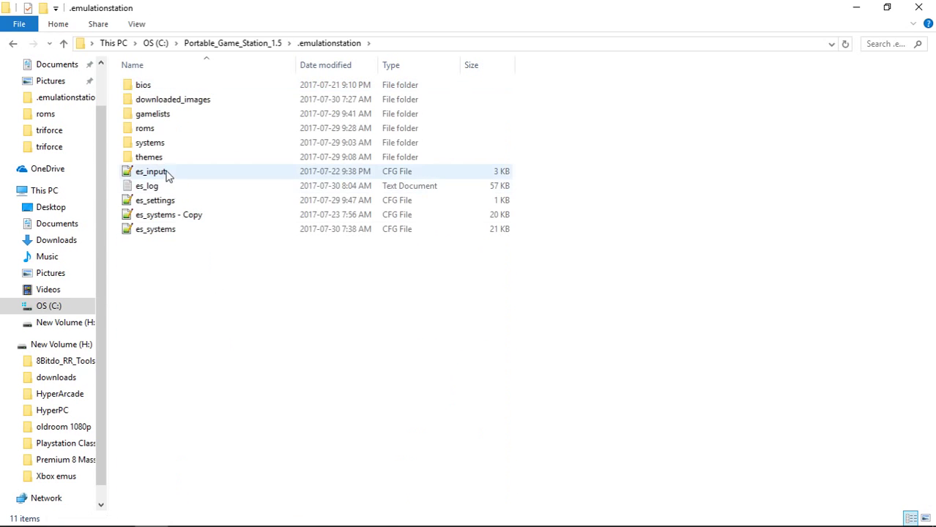
double_click(152, 144)
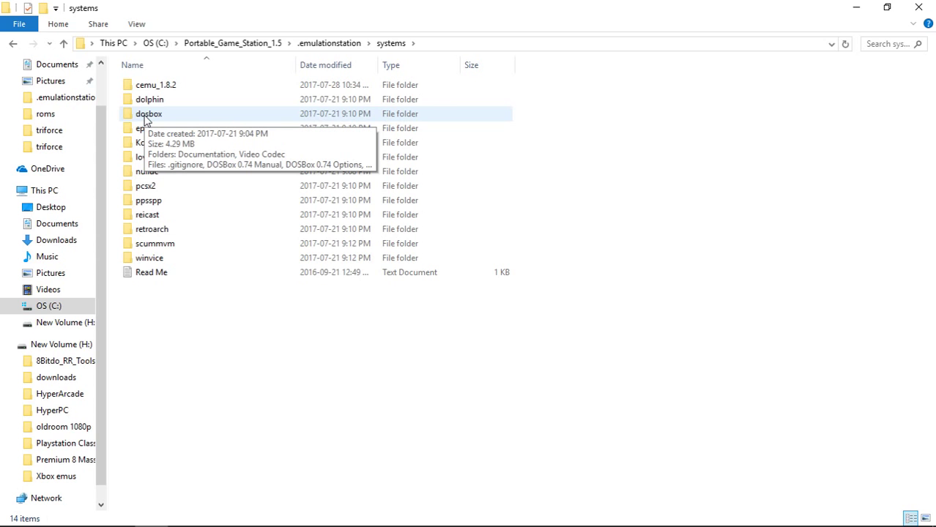
double_click(146, 115)
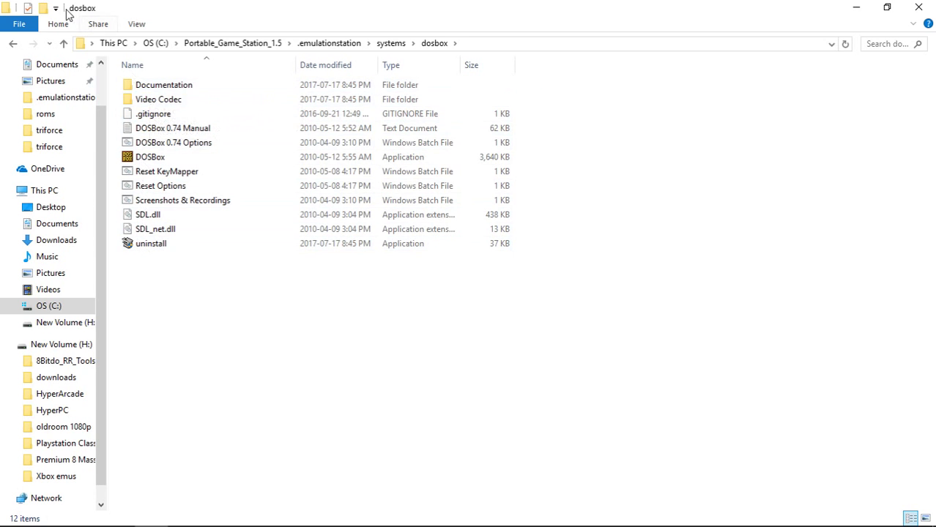
left_click(63, 44)
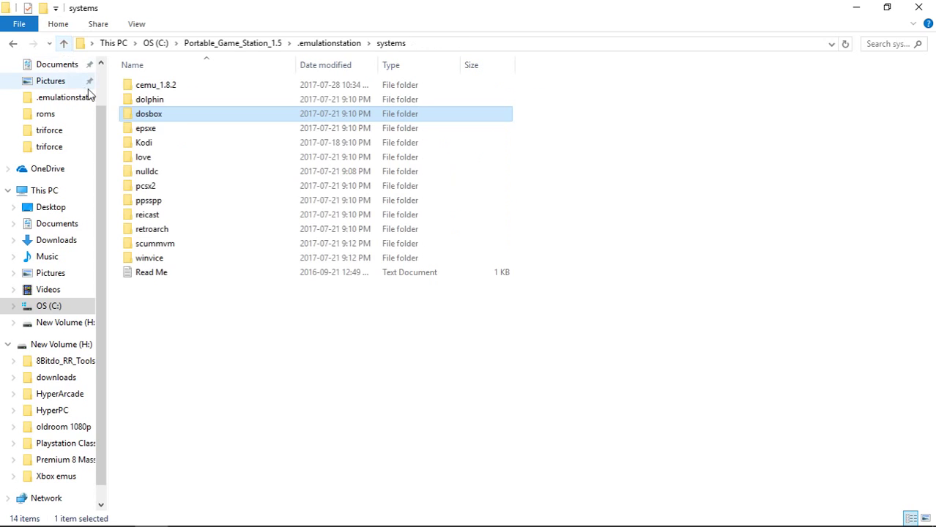
left_click(154, 103)
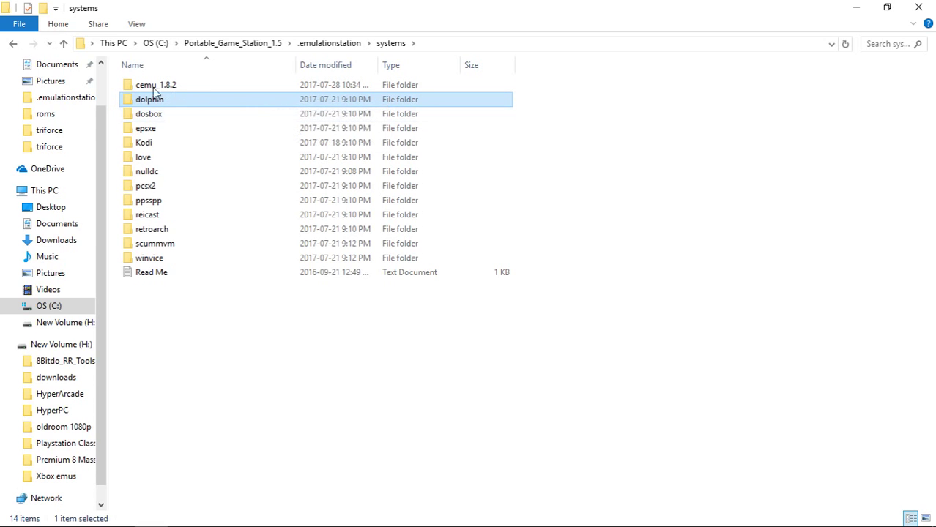
left_click(65, 43)
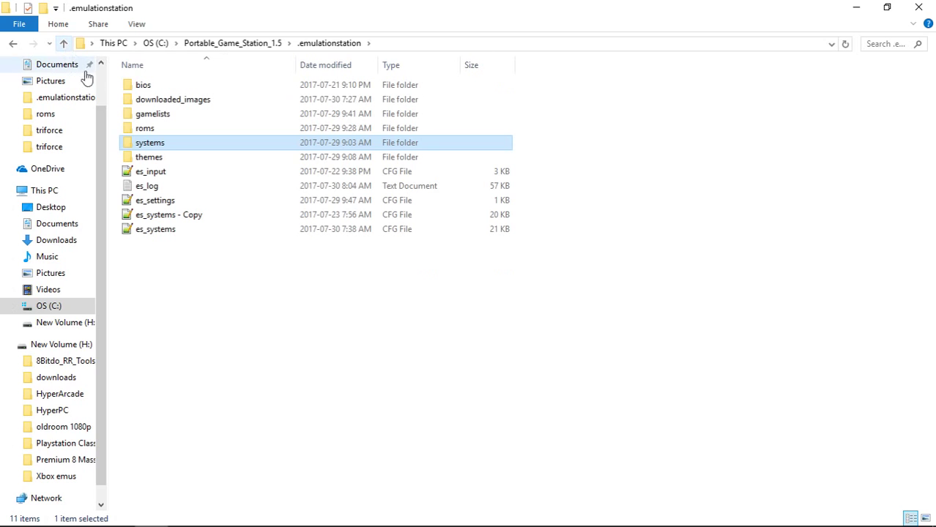
View the contents of the themes folder and return to the Portable_Game_Station_1.5 root folder.
double_click(148, 158)
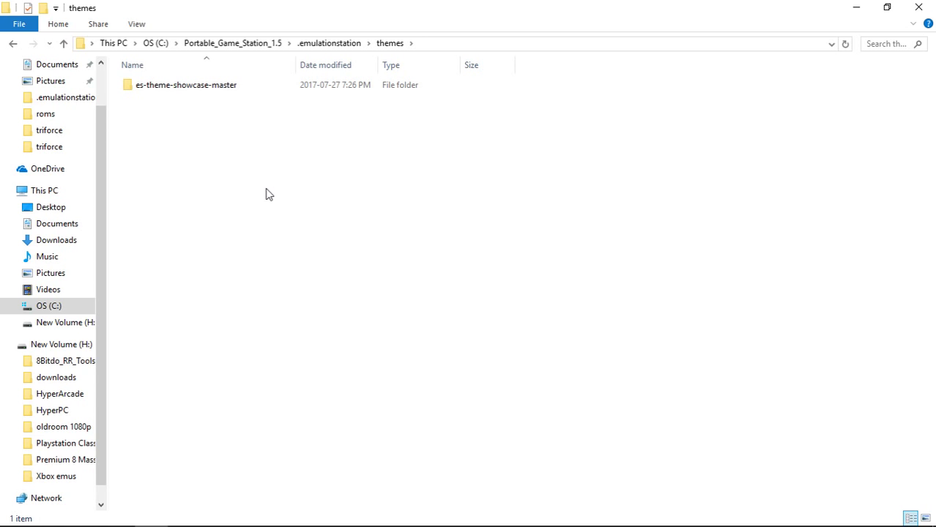
left_click(64, 43)
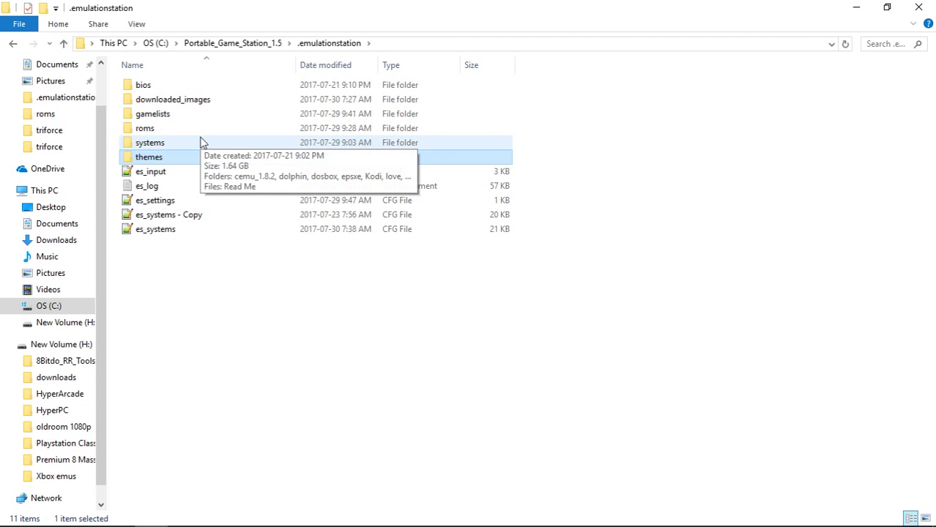
left_click(228, 44)
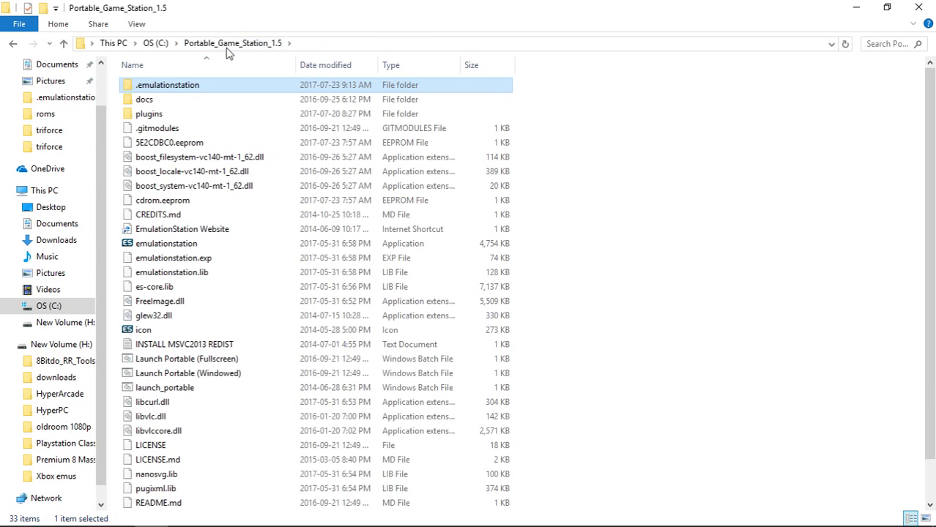
double_click(176, 89)
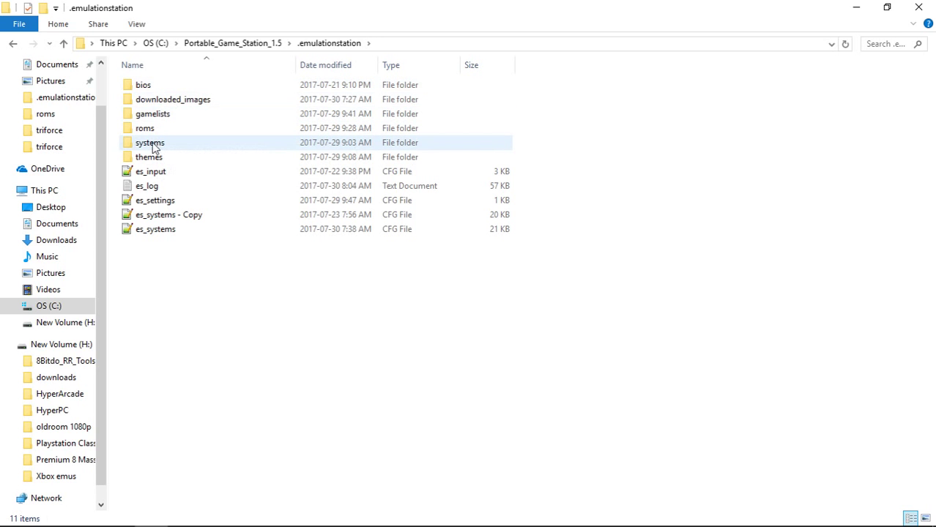
left_click(223, 44)
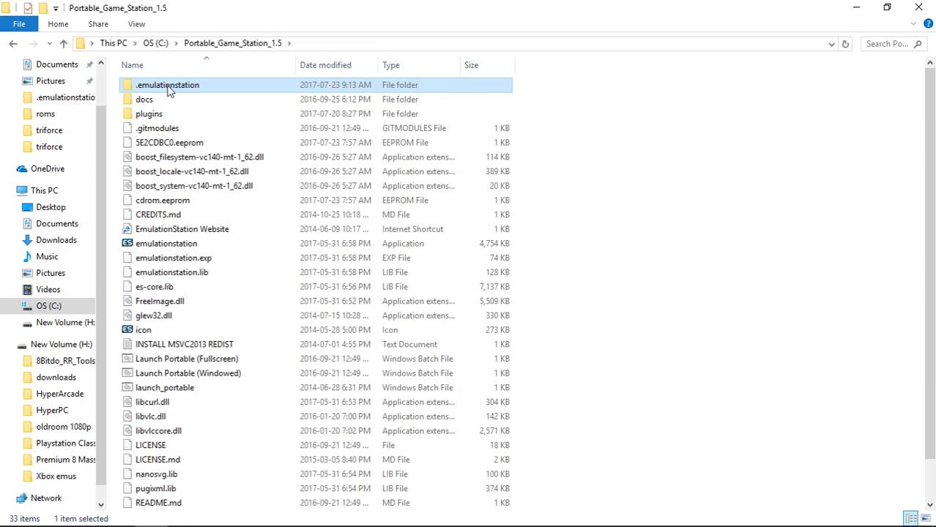
Examine the BIOS files in the system folder of retroarch, under .emulationstation\systems.
double_click(168, 86)
double_click(151, 148)
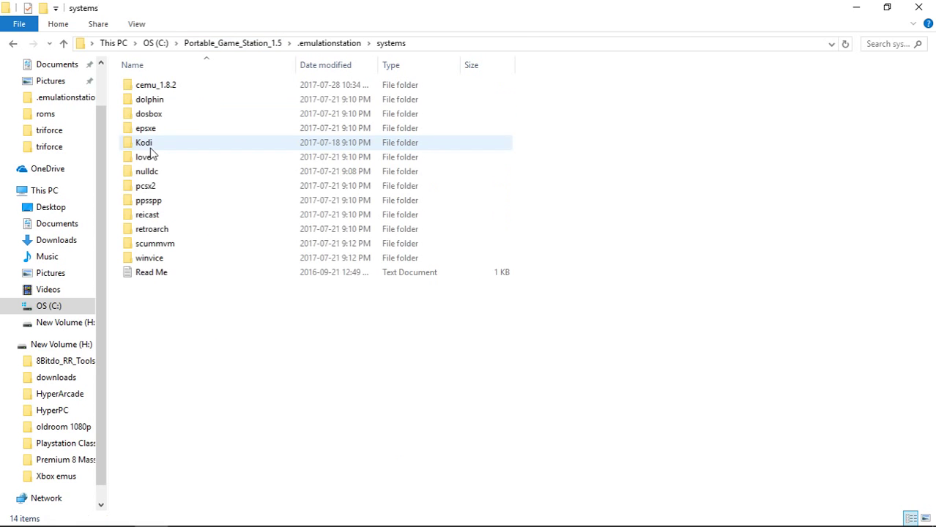
double_click(154, 230)
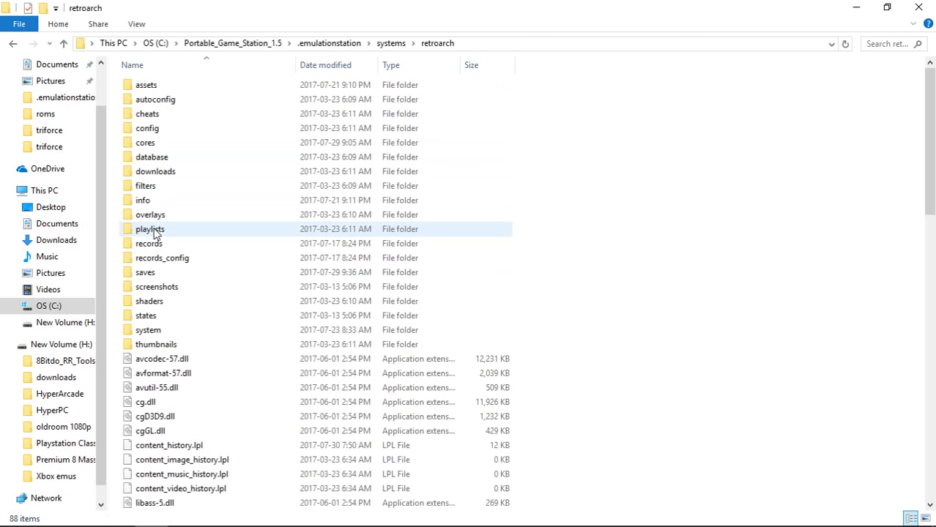
double_click(145, 330)
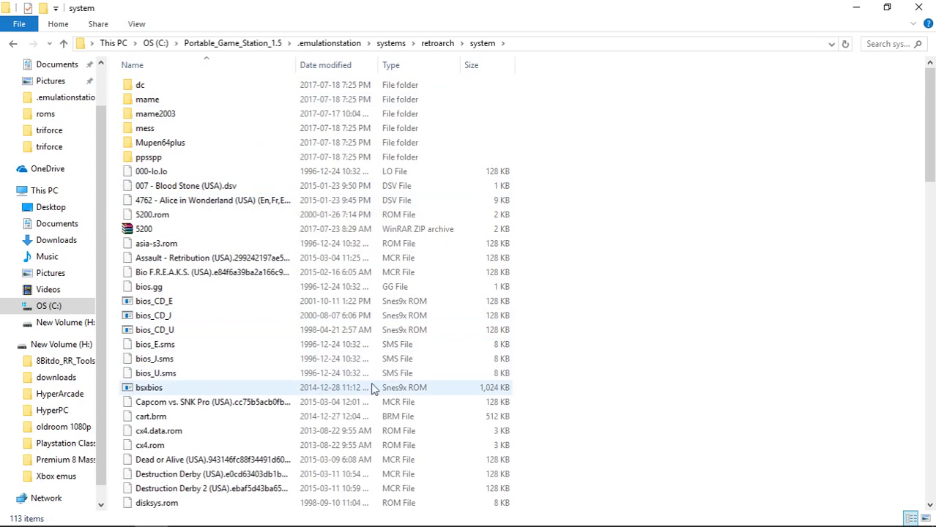
scroll(371, 376, "down", 20)
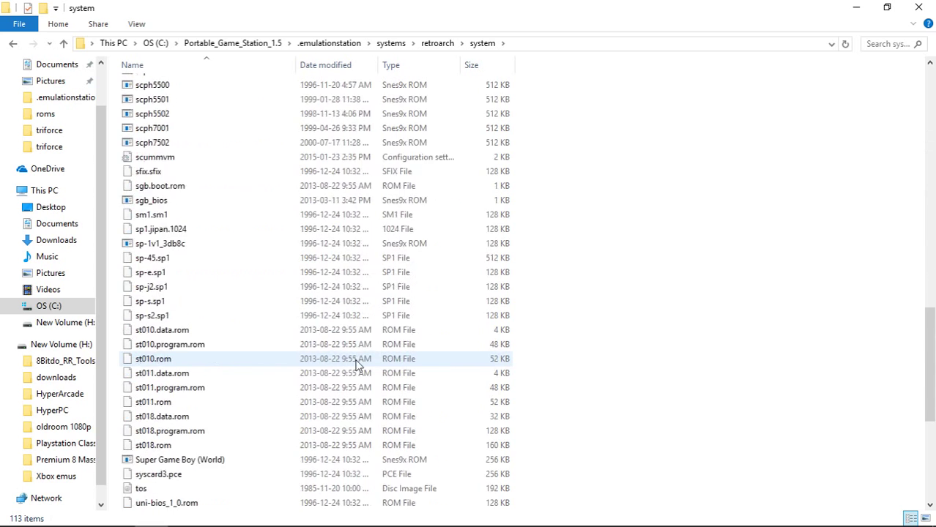
scroll(357, 364, "up", 20)
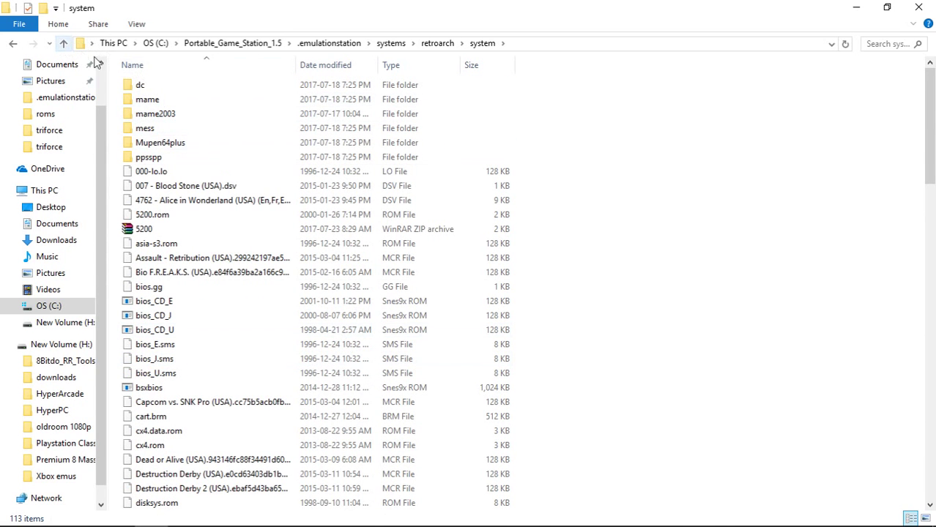
Check the files in retroarch's dc system subfolder and return to the systems folder.
double_click(139, 86)
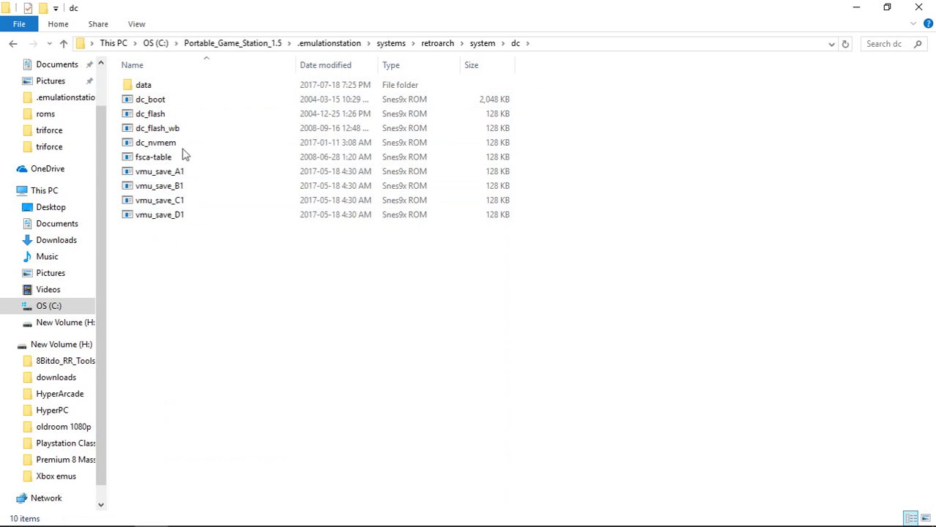
left_click(64, 43)
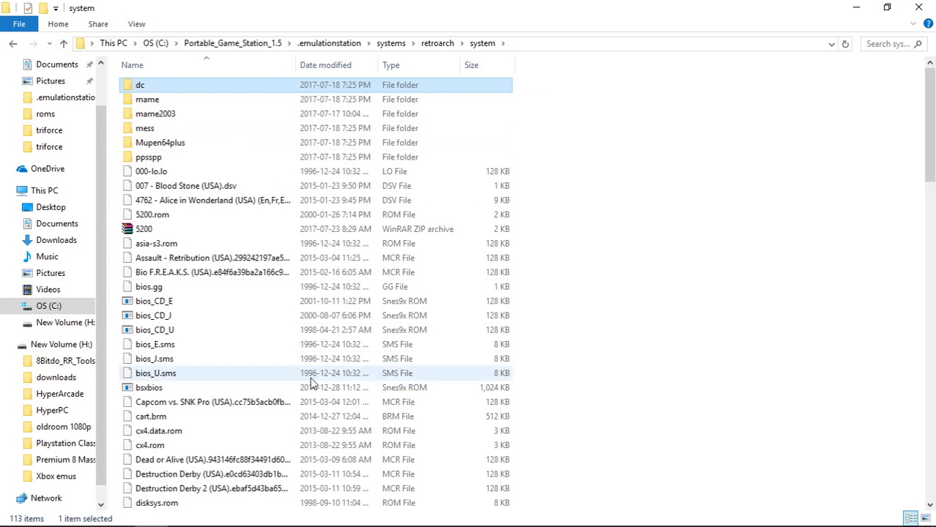
left_click(65, 44)
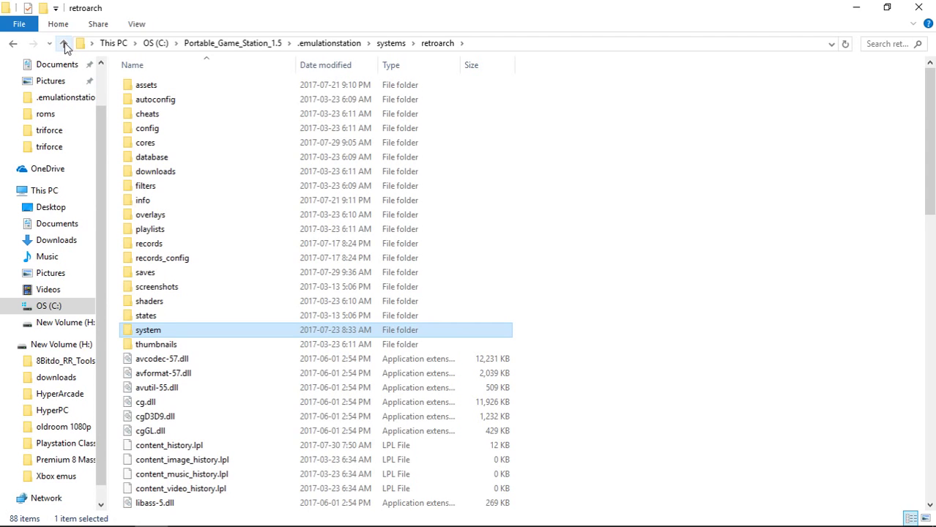
left_click(64, 43)
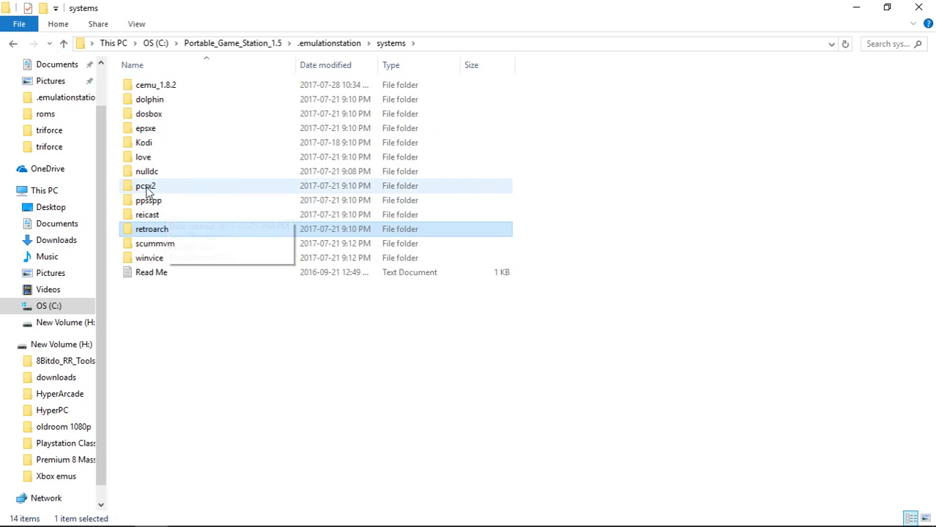
Examine the BIOS files in pcsx2's bios folder and return to the systems folder.
double_click(146, 187)
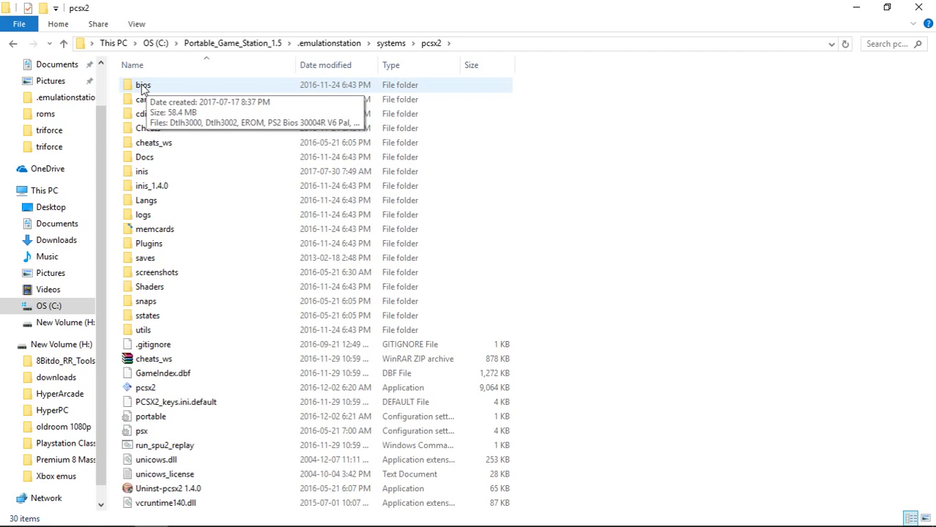
double_click(143, 86)
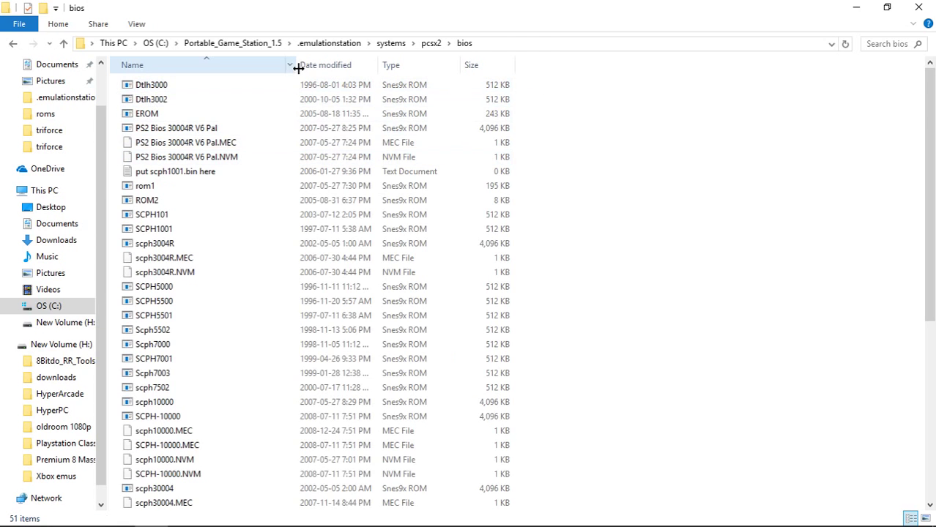
scroll(410, 428, "down", 7)
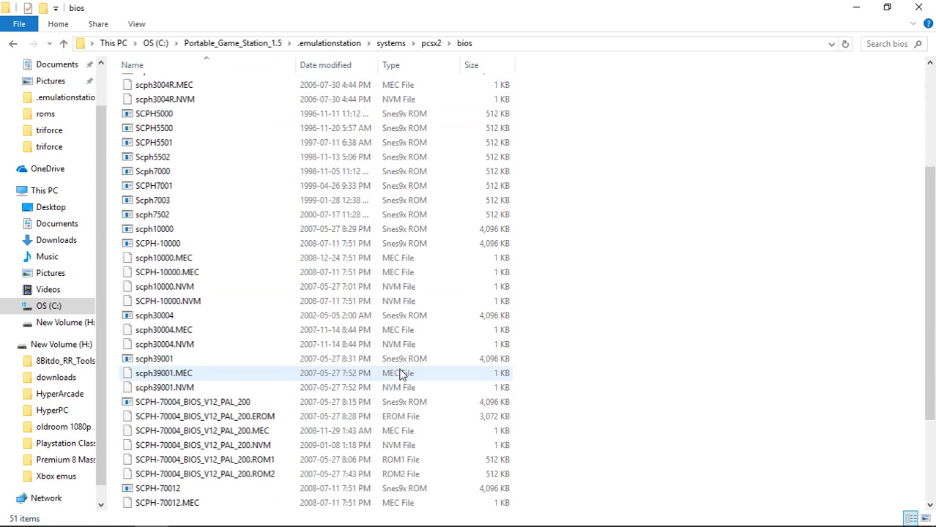
left_click(65, 44)
left_click(65, 44)
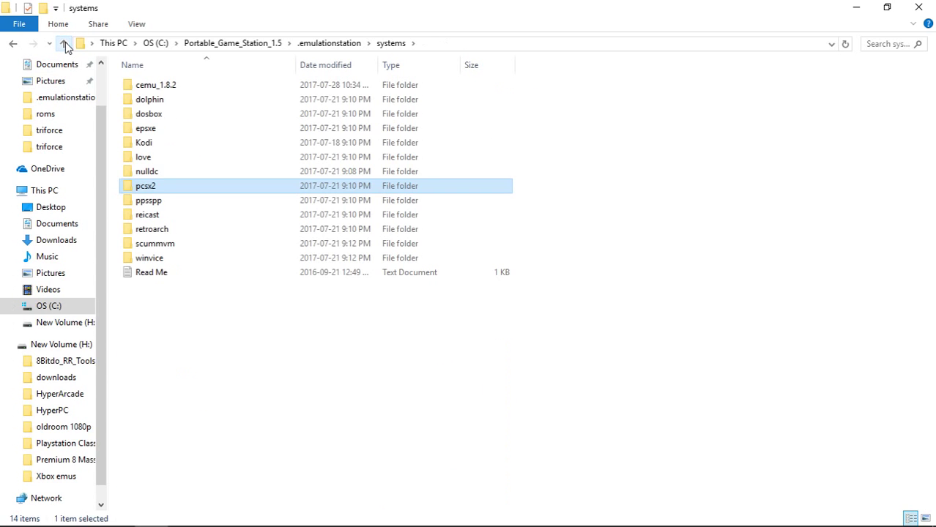
Check the Dreamcast boot files in nulldc's data folder and return to .emulationstation.
double_click(149, 174)
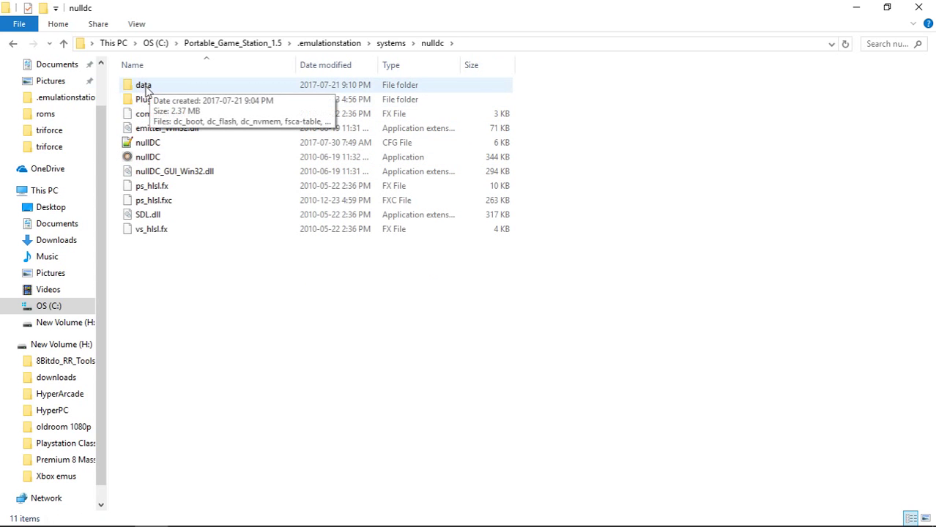
double_click(146, 89)
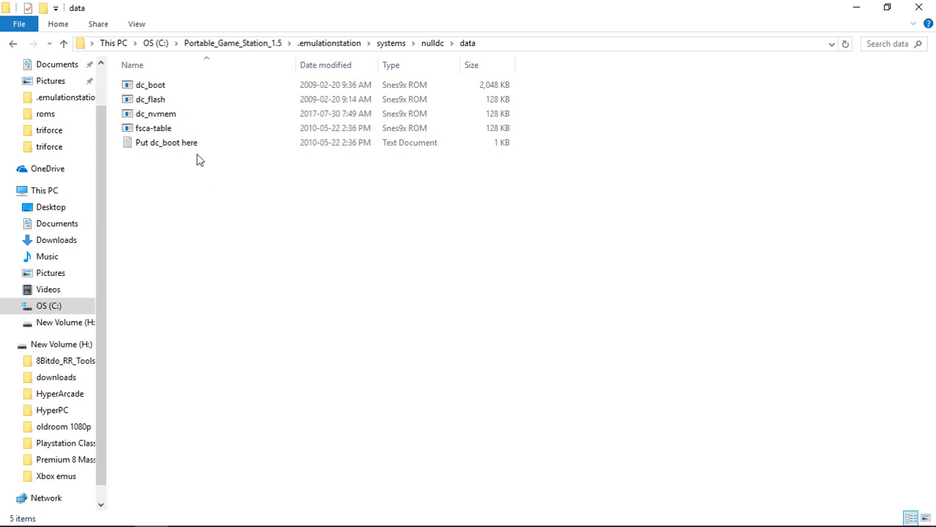
left_click(64, 44)
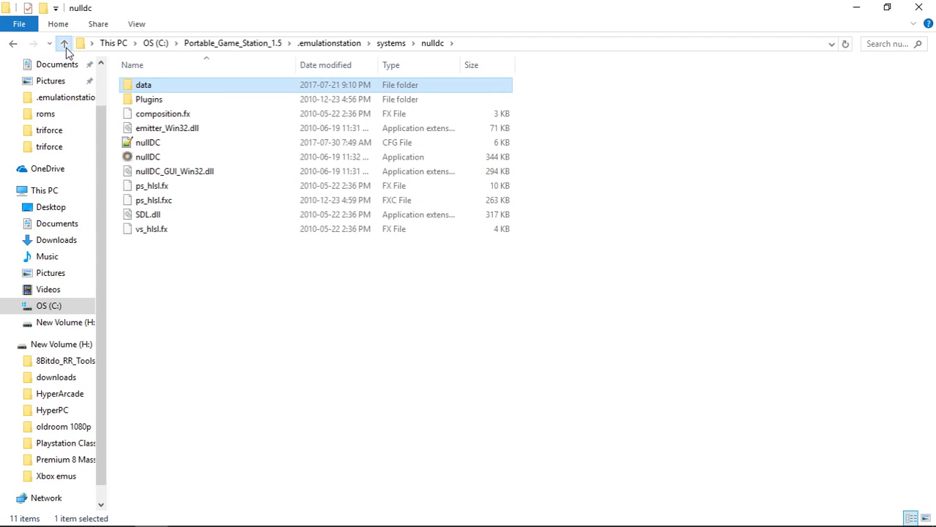
left_click(65, 44)
left_click(64, 44)
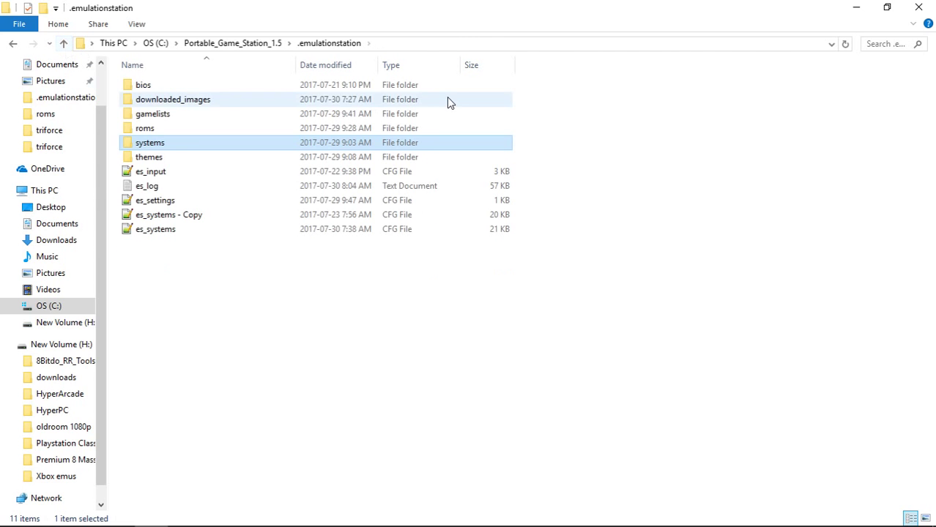
View the game files in the 3do folder inside roms and return to the roms folder.
double_click(146, 132)
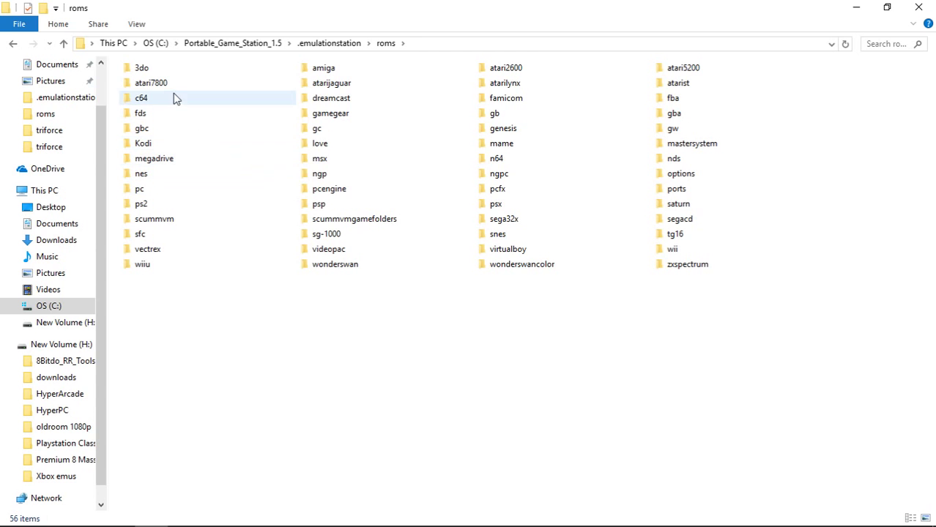
double_click(142, 68)
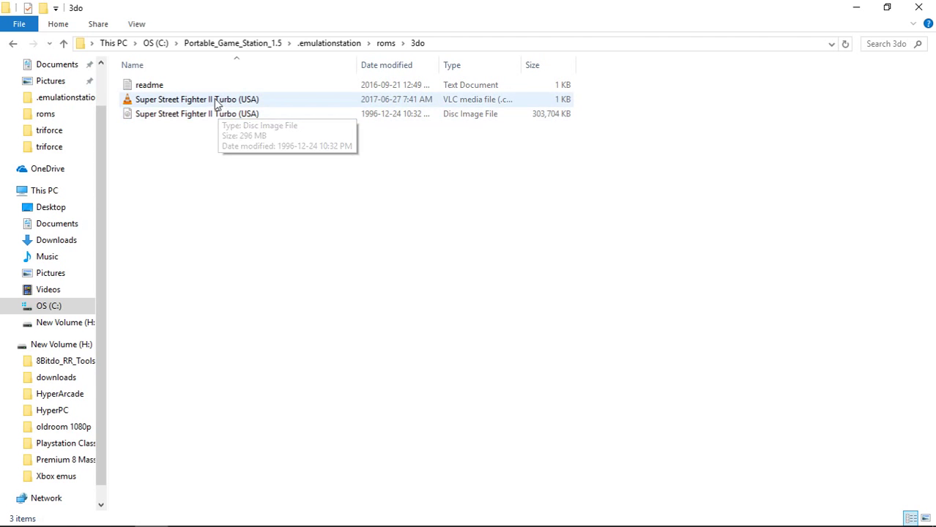
left_click(65, 44)
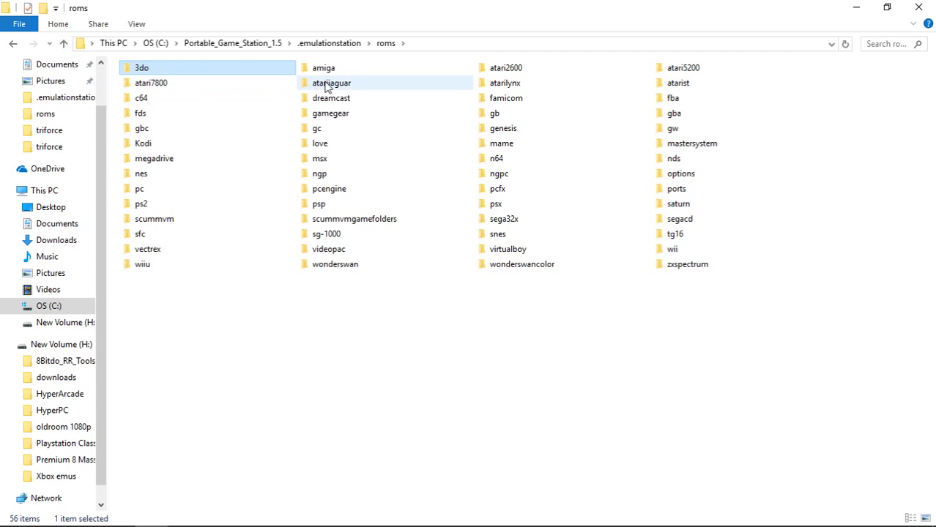
Check the file type of the unzipped Bump 'n' Jump (USA) ROM in the atari2600 folder through its properties.
double_click(516, 71)
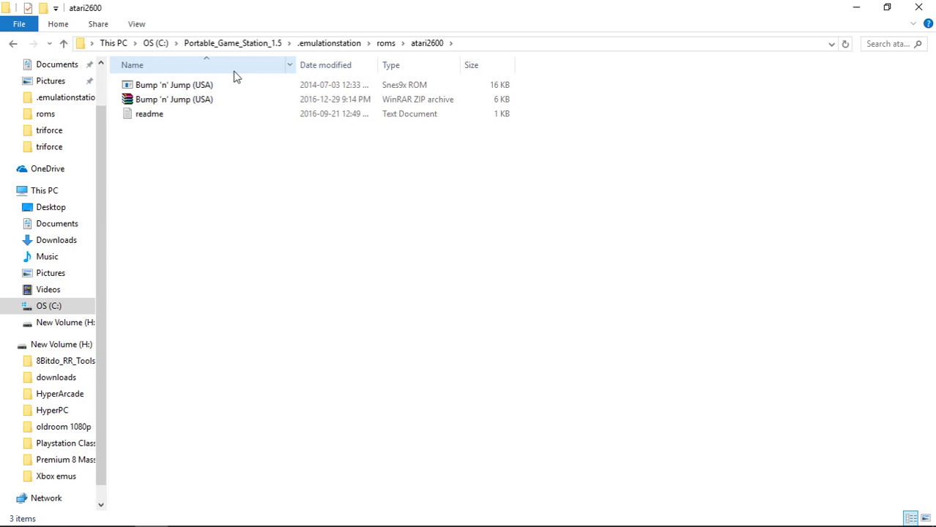
left_click(188, 88)
right_click(188, 88)
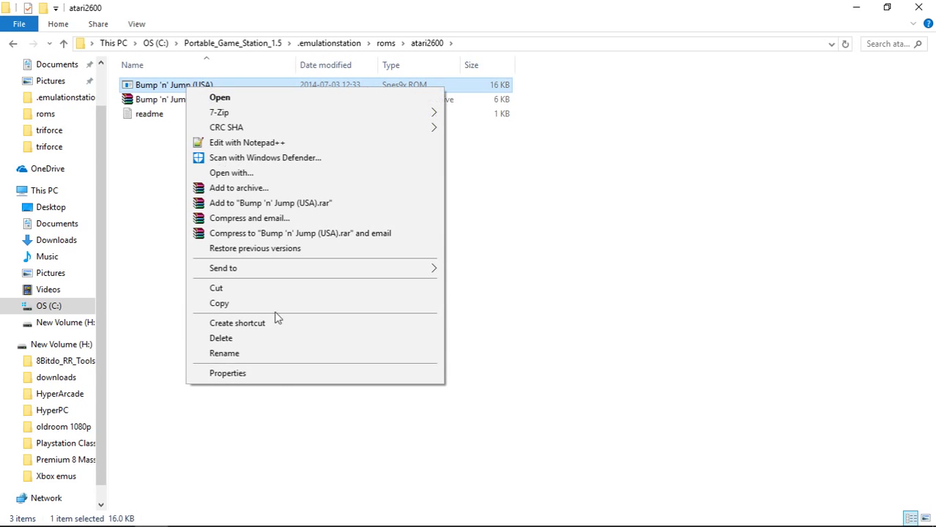
left_click(253, 377)
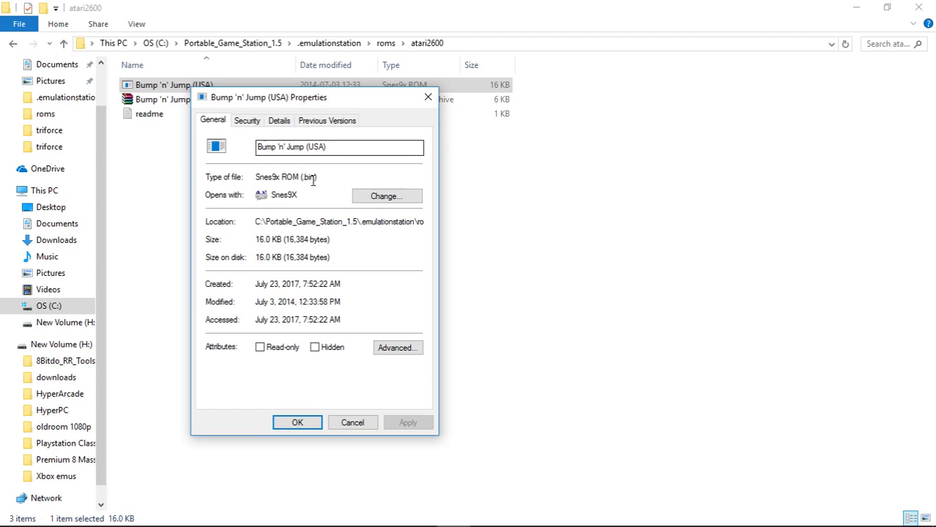
left_click(429, 98)
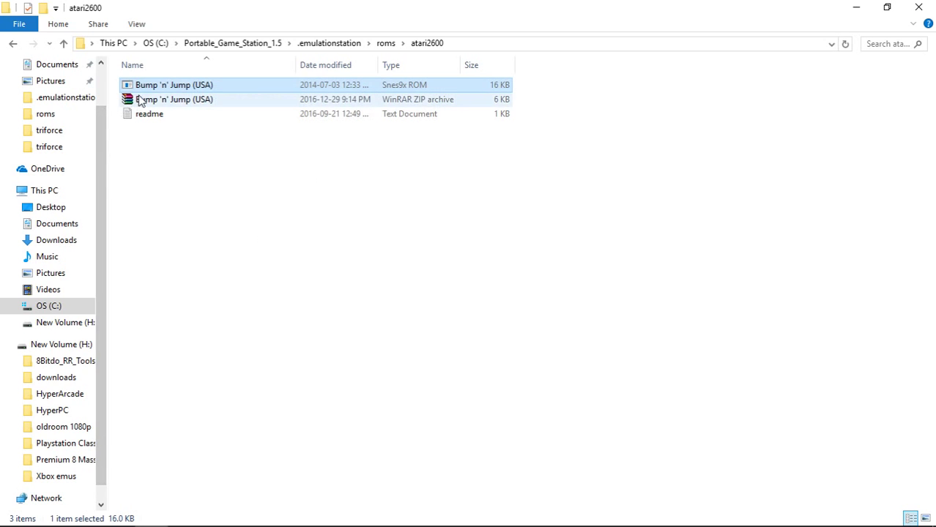
Leave the atari2600 folder and check the game files in the dreamcast and fba folders inside roms.
left_click(64, 44)
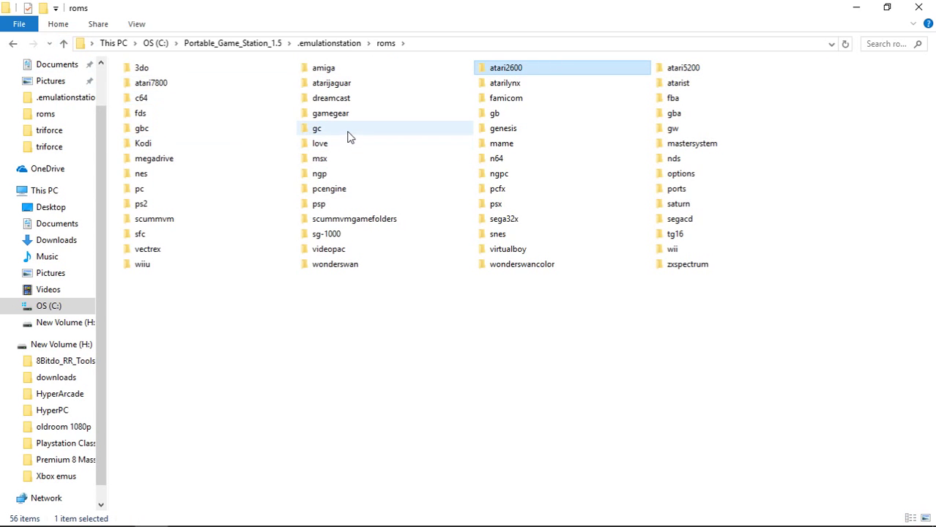
double_click(330, 99)
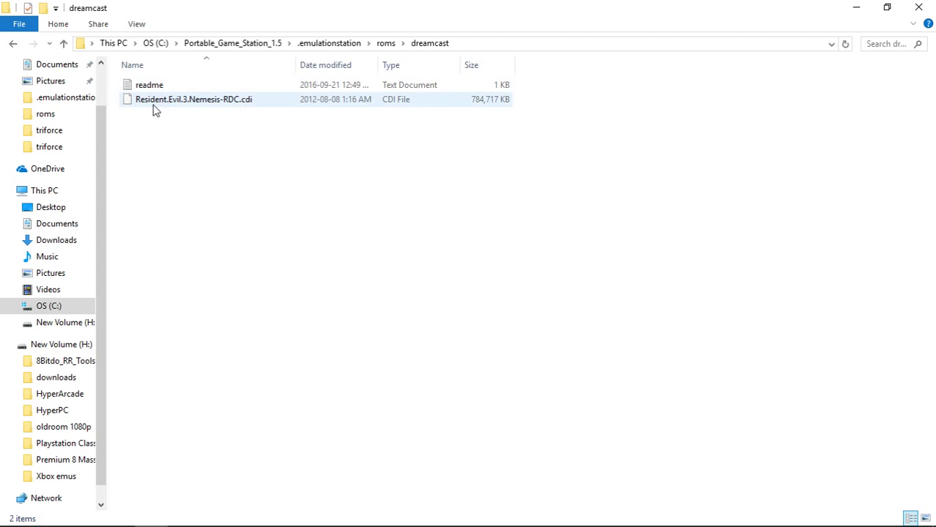
left_click(64, 43)
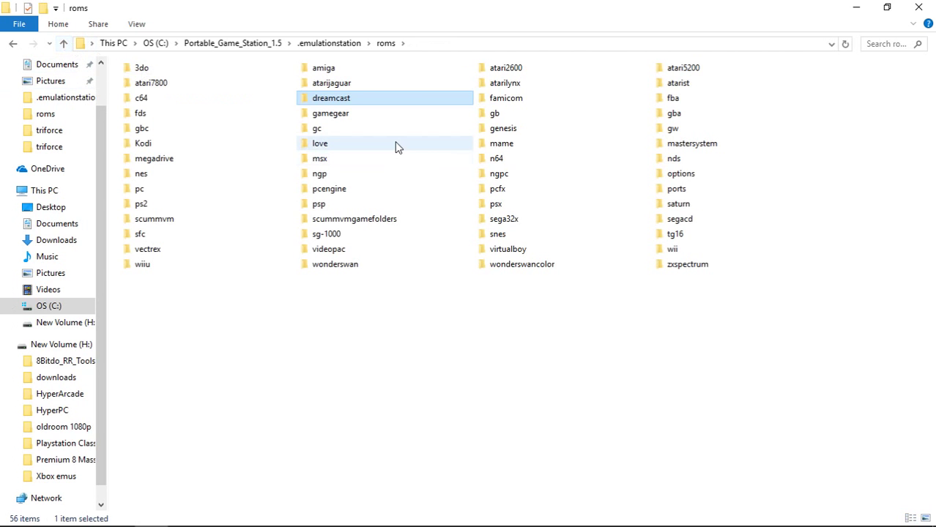
double_click(672, 99)
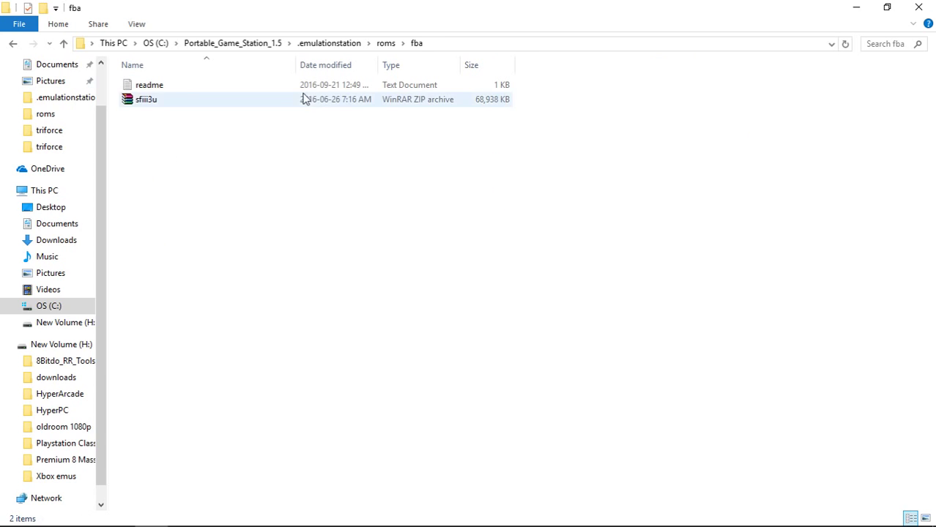
left_click(63, 44)
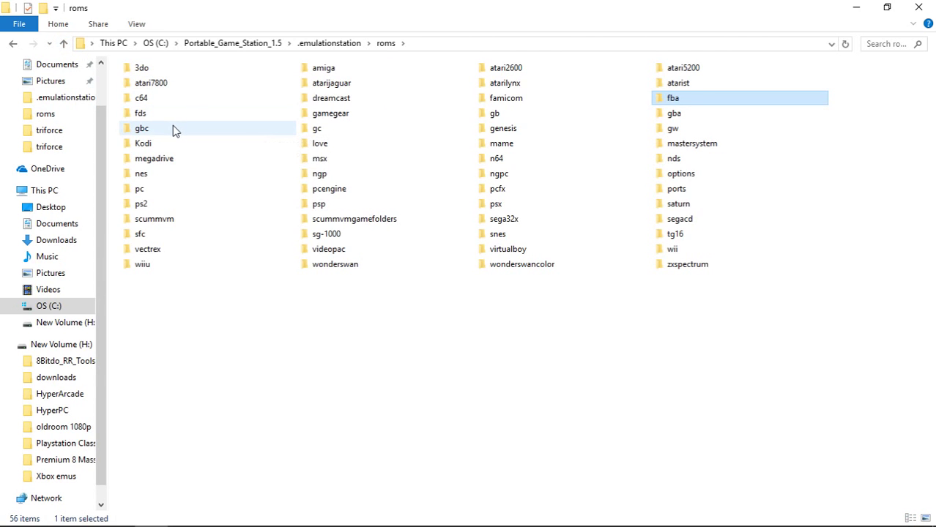
Check the game files in the gc and gw folders, returning to the roms folder after each.
double_click(329, 132)
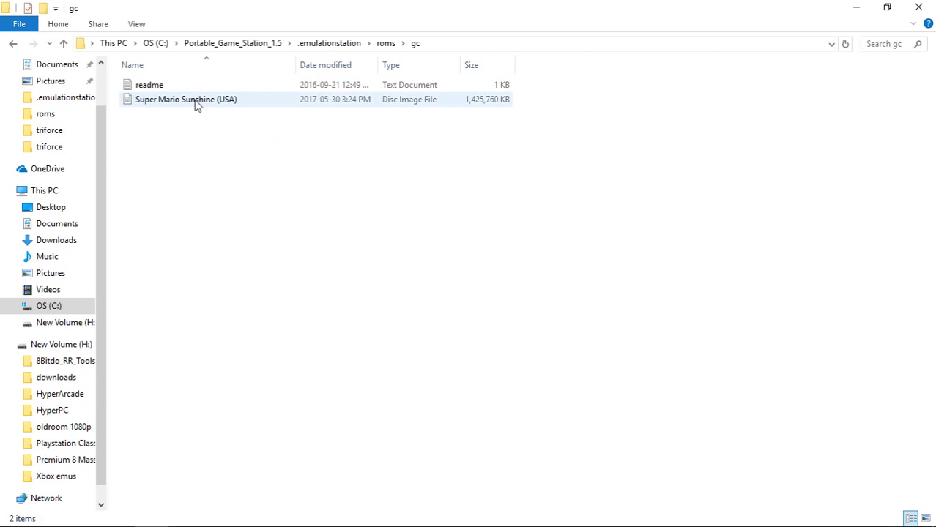
left_click(63, 44)
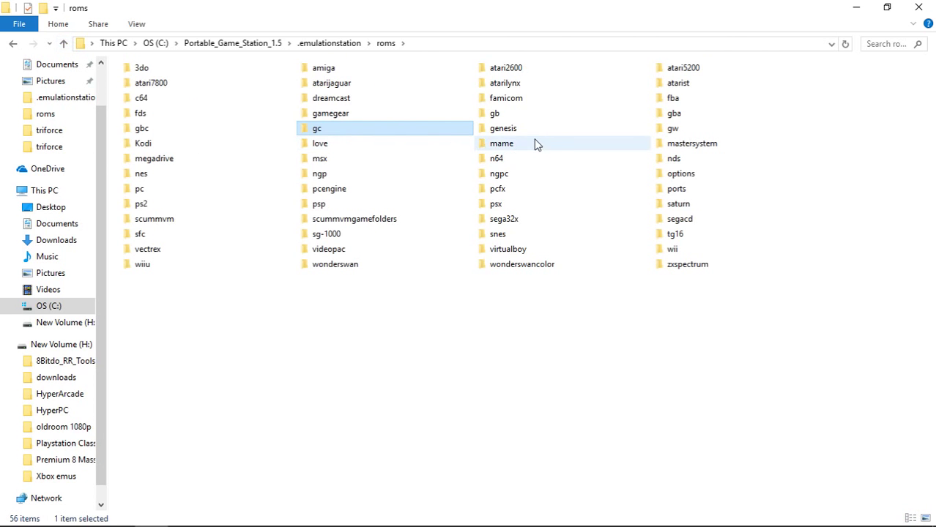
double_click(667, 130)
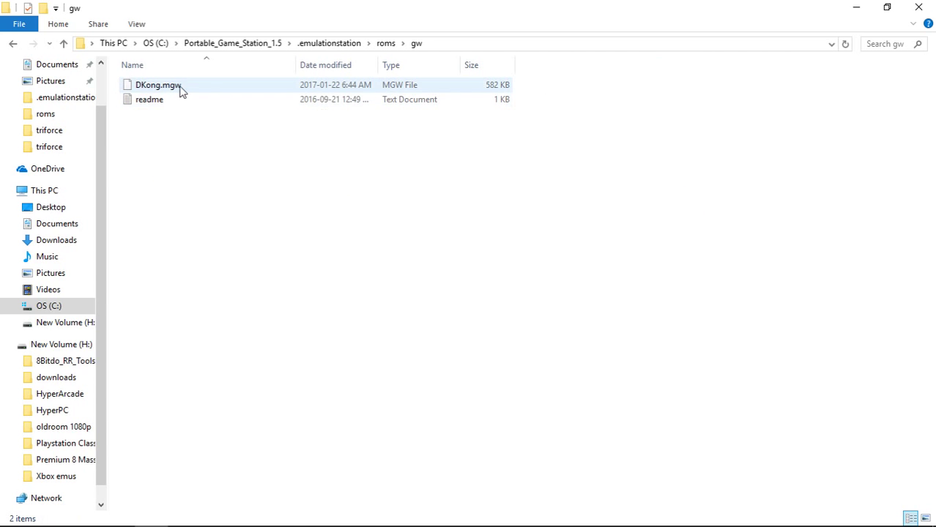
left_click(64, 43)
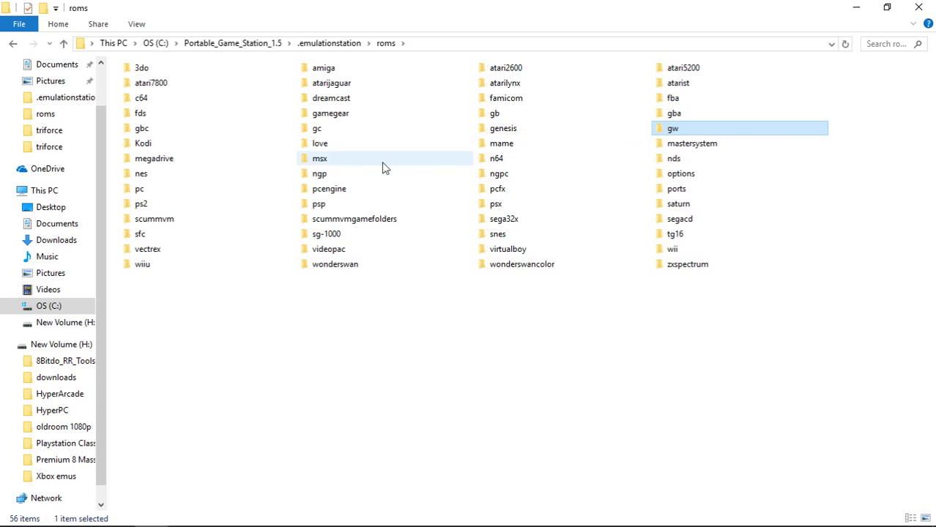
View the ROM file types in the nds, pcengine and virtualboy folders and return to the roms folder.
double_click(673, 159)
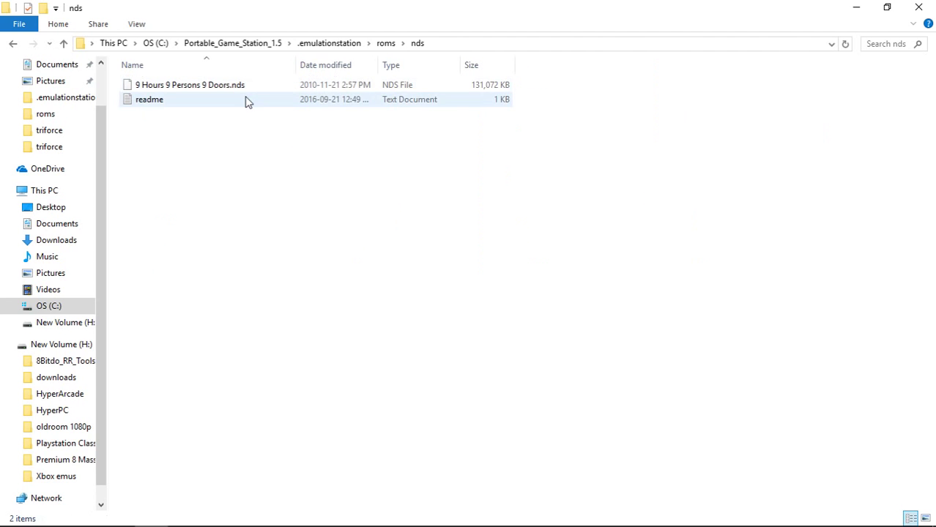
left_click(65, 44)
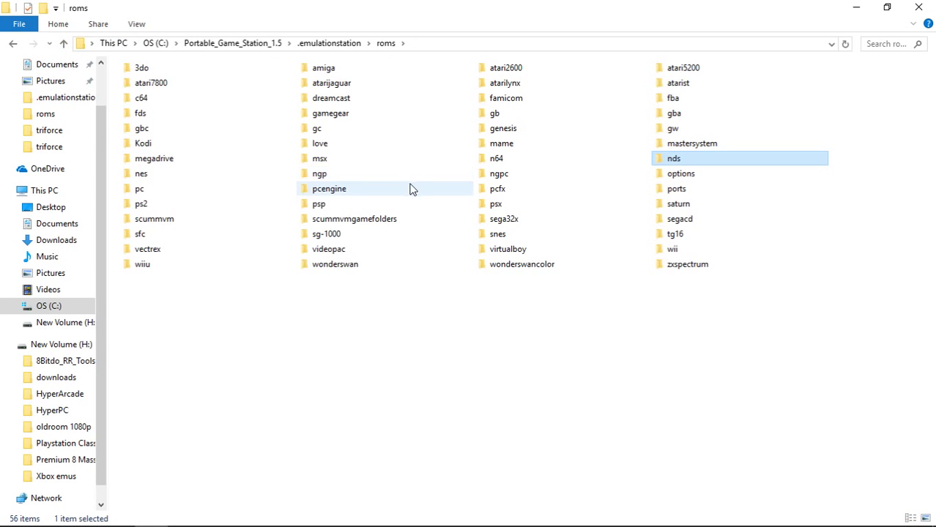
left_click(338, 195)
double_click(338, 195)
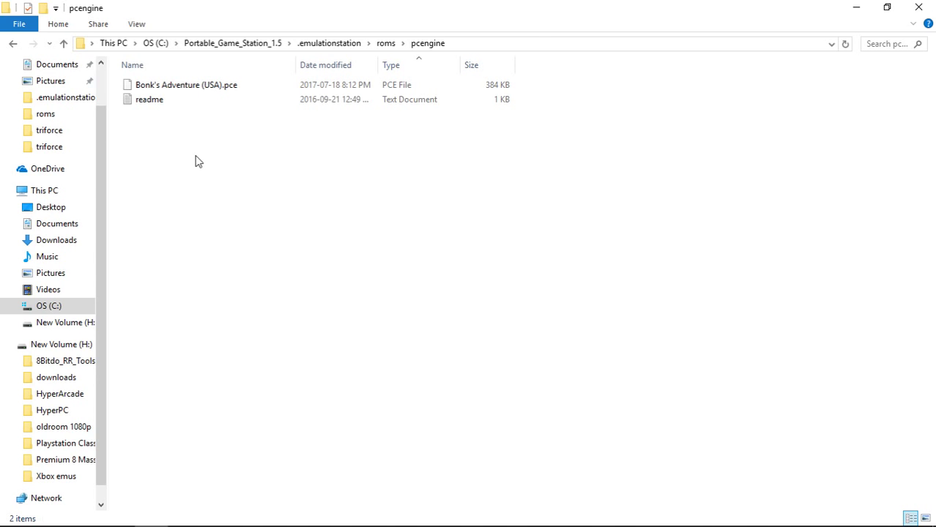
left_click(64, 44)
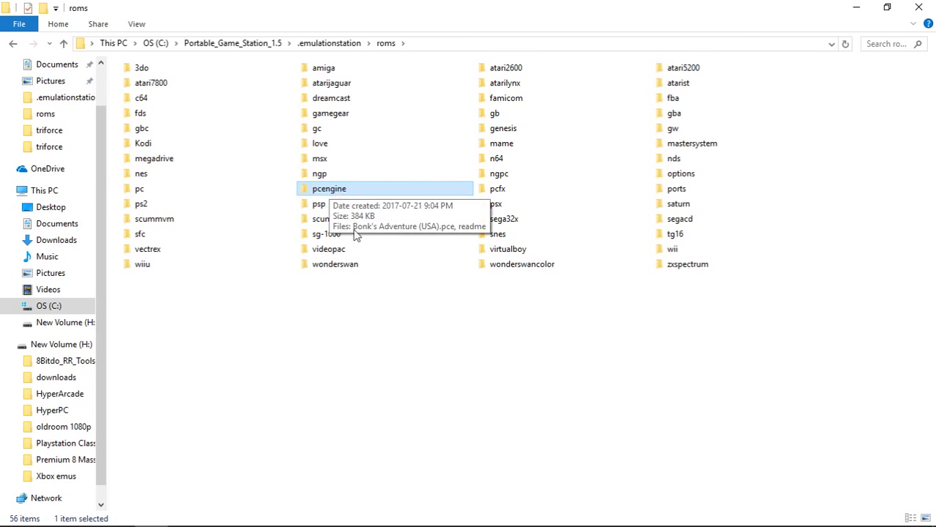
double_click(504, 251)
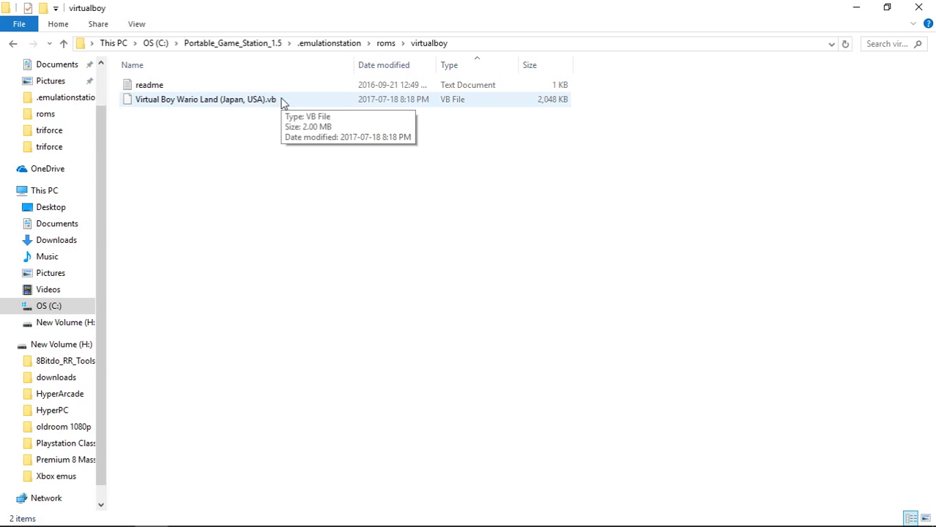
left_click(64, 46)
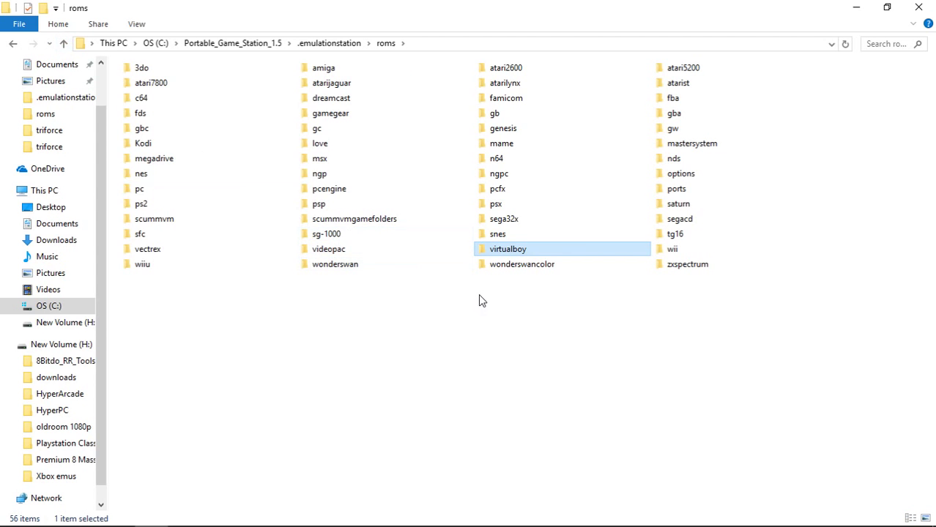
Check the file type of Batman Forever - The Arcade Game (USA) in the saturn folder through its properties and return to roms.
left_click(672, 207)
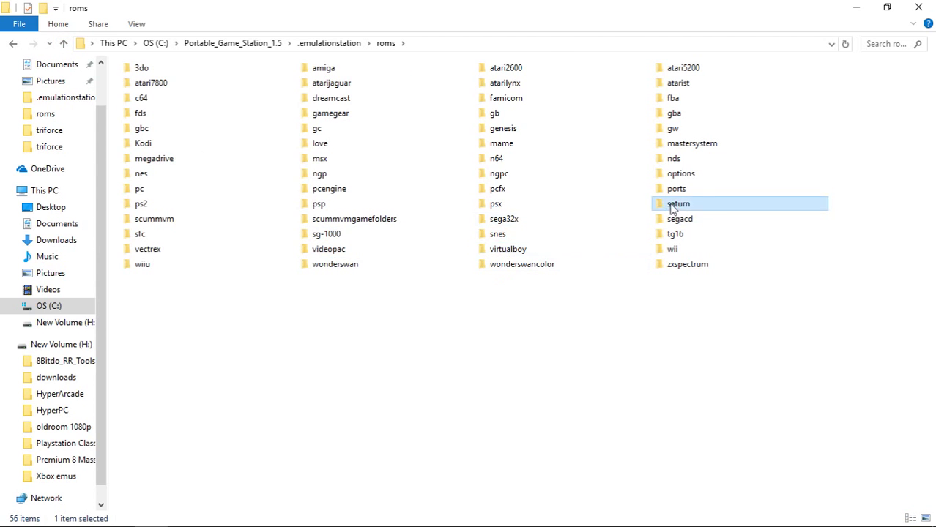
double_click(672, 207)
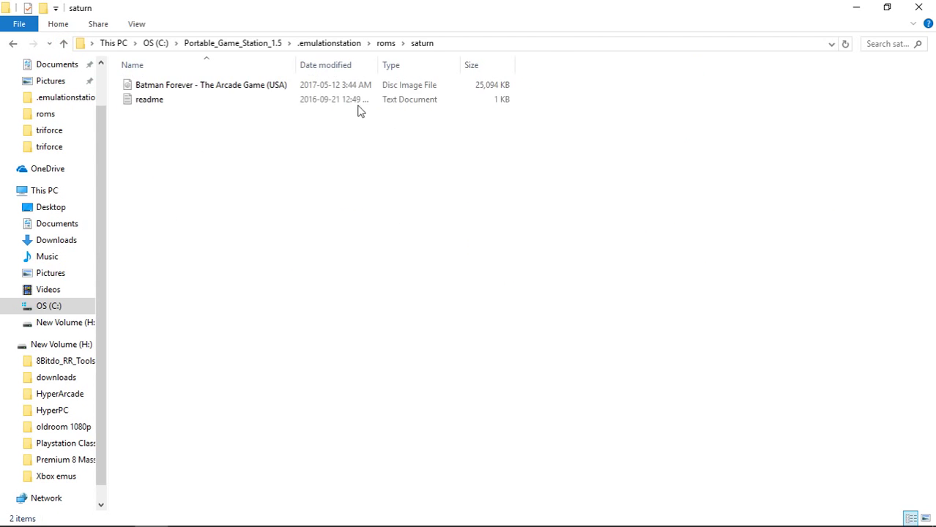
left_click(214, 87)
right_click(213, 86)
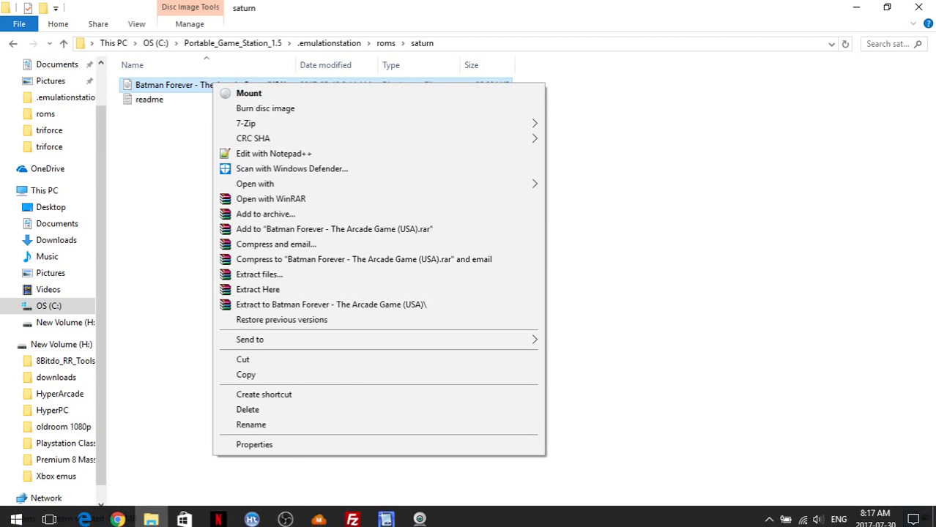
left_click(262, 446)
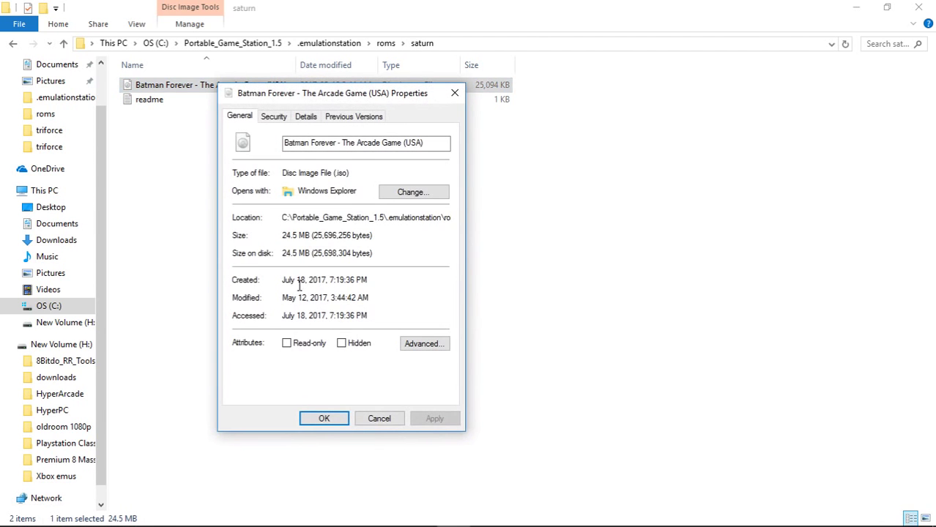
left_click(454, 92)
left_click(64, 43)
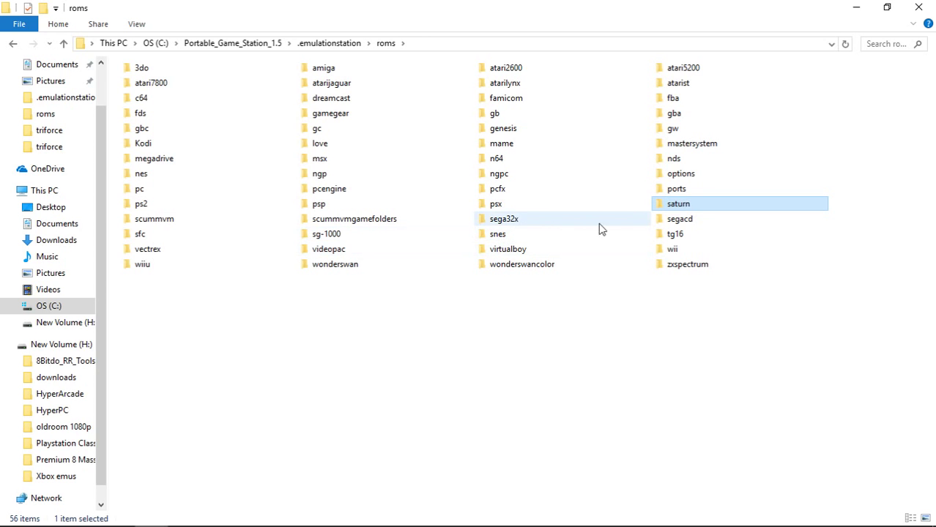
View the game file formats in the segacd, wii and wiiu folders and return to the roms folder.
double_click(676, 222)
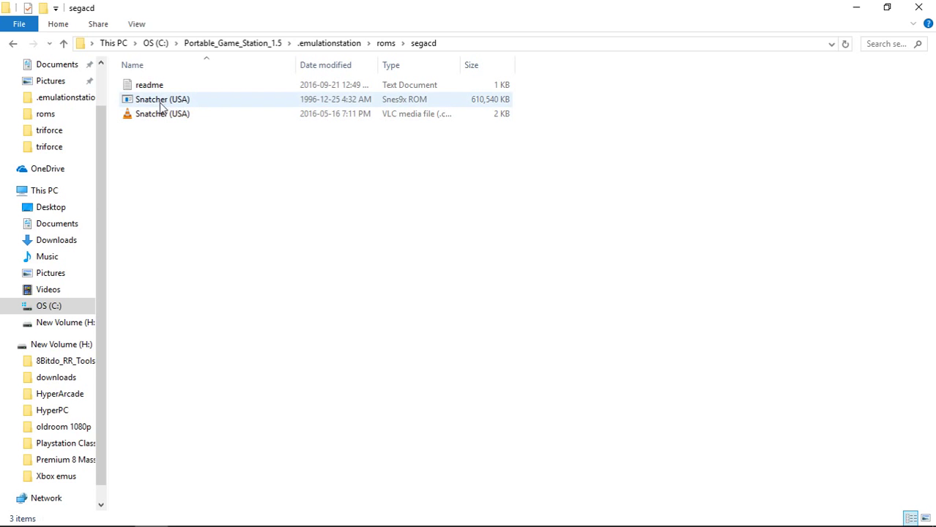
left_click(65, 44)
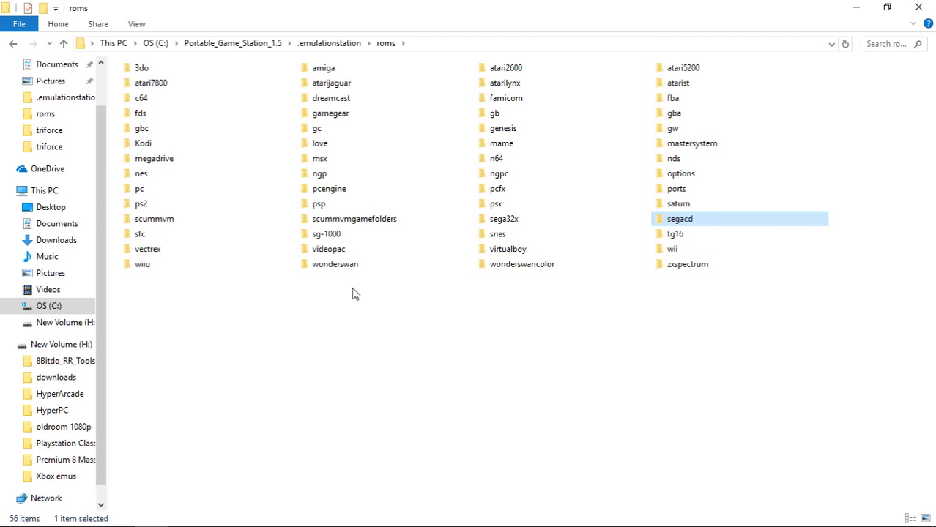
left_click(668, 253)
double_click(668, 253)
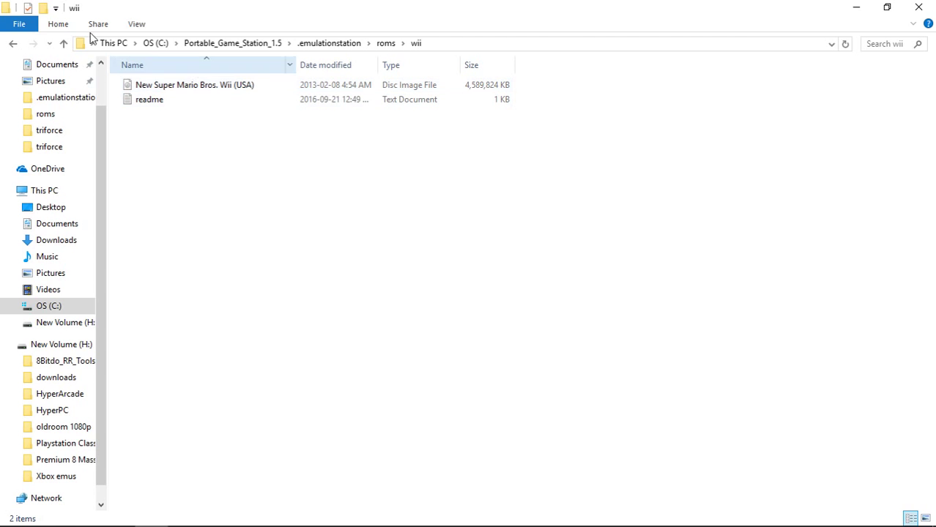
left_click(64, 44)
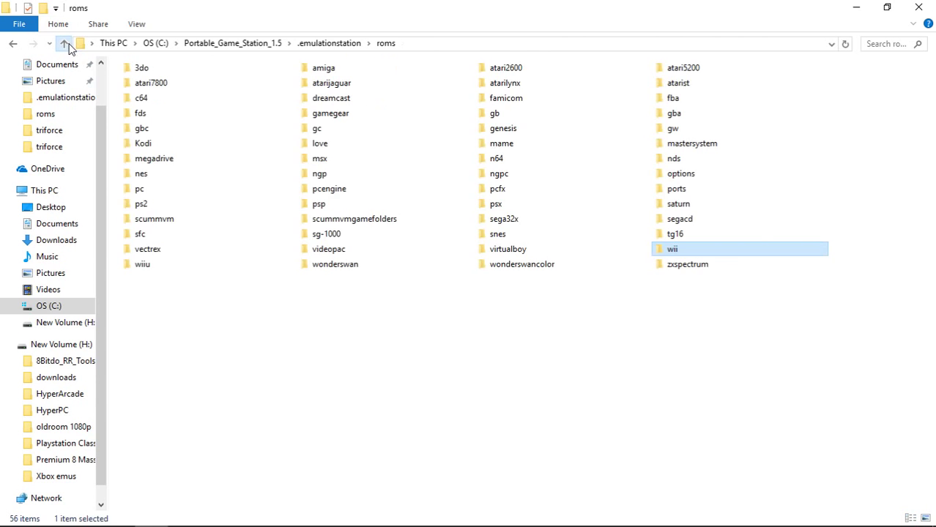
double_click(145, 265)
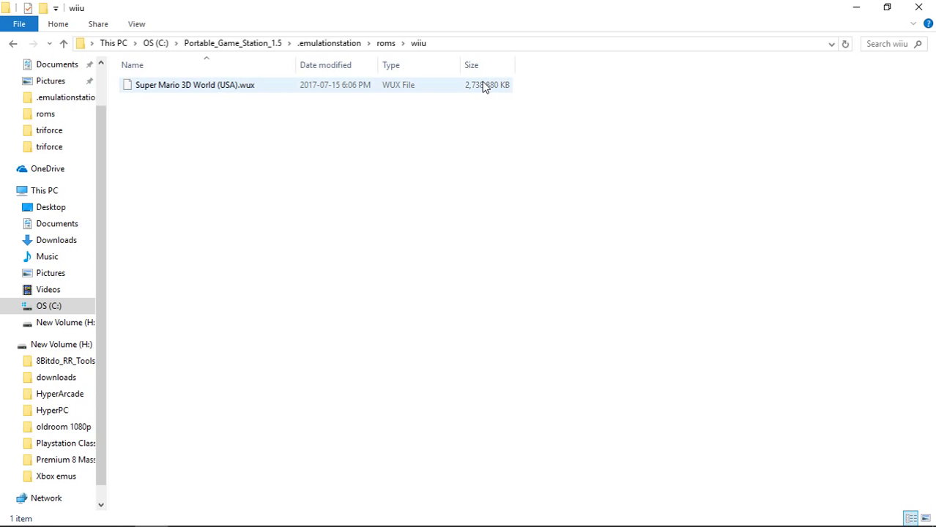
left_click(64, 44)
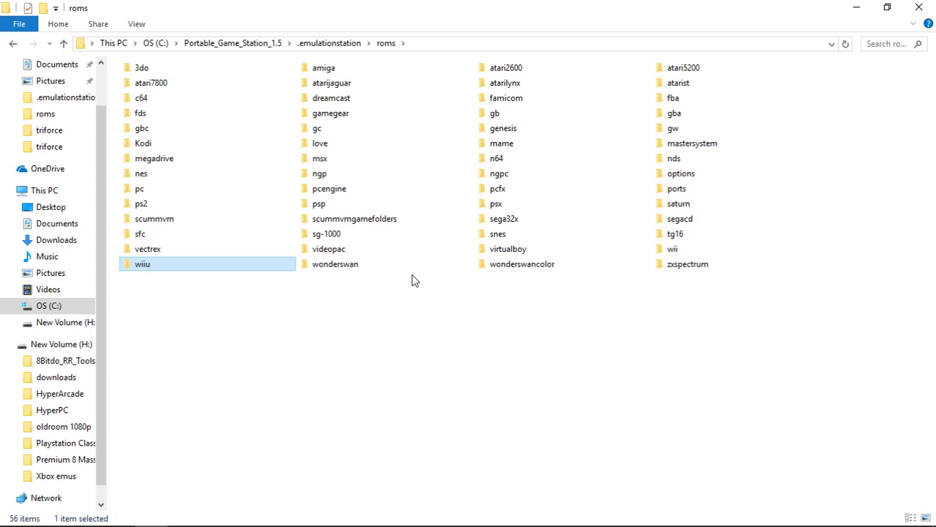
Check the file type of WWE All-Stars (USA) in the psp folder through its properties and return to roms.
double_click(319, 205)
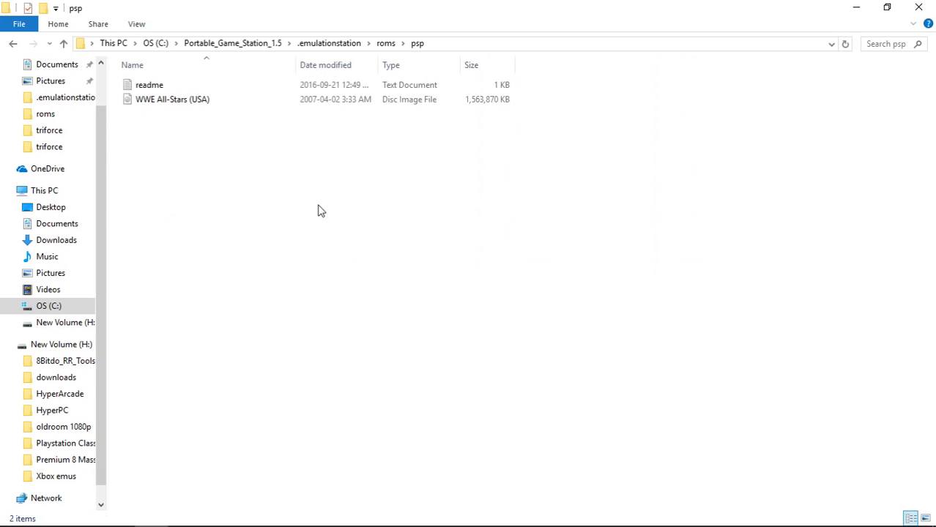
right_click(165, 103)
left_click(238, 464)
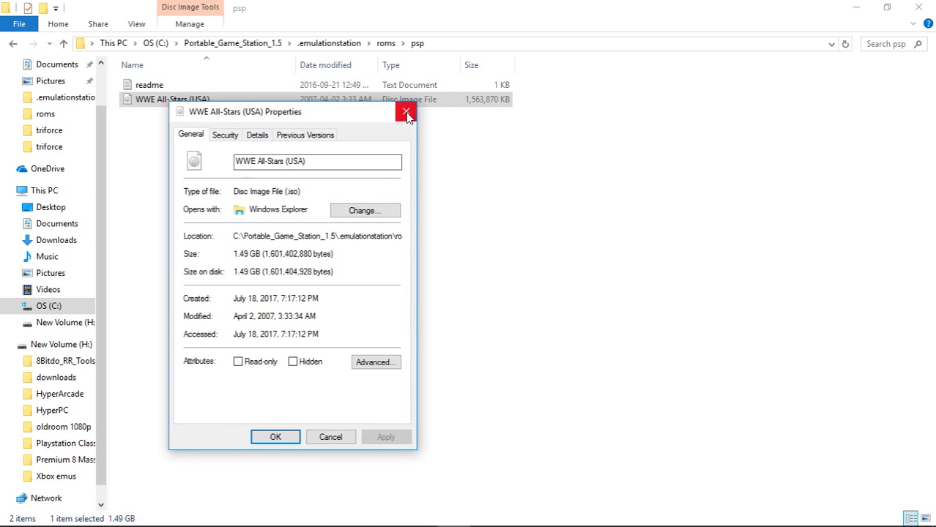
left_click(407, 114)
left_click(64, 44)
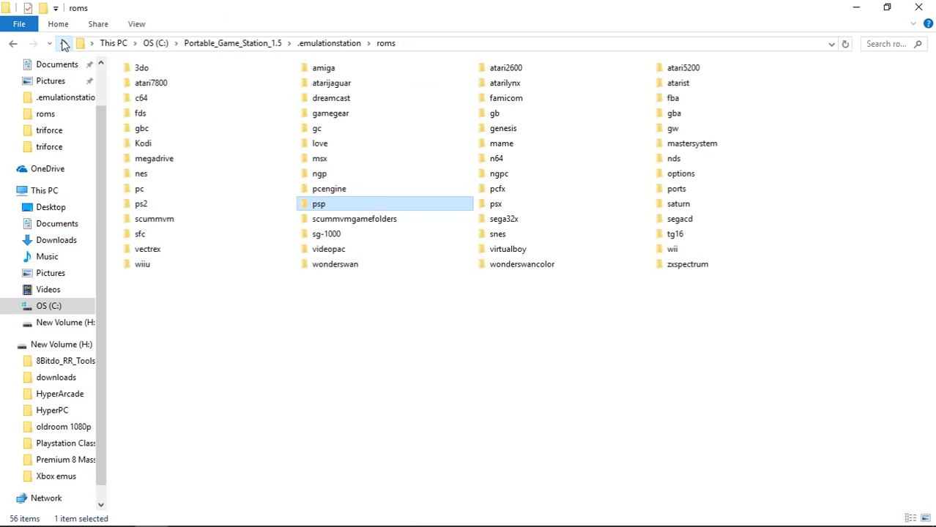
View the PlayStation game files in the psx and ps2 folders and return to the roms folder.
double_click(496, 205)
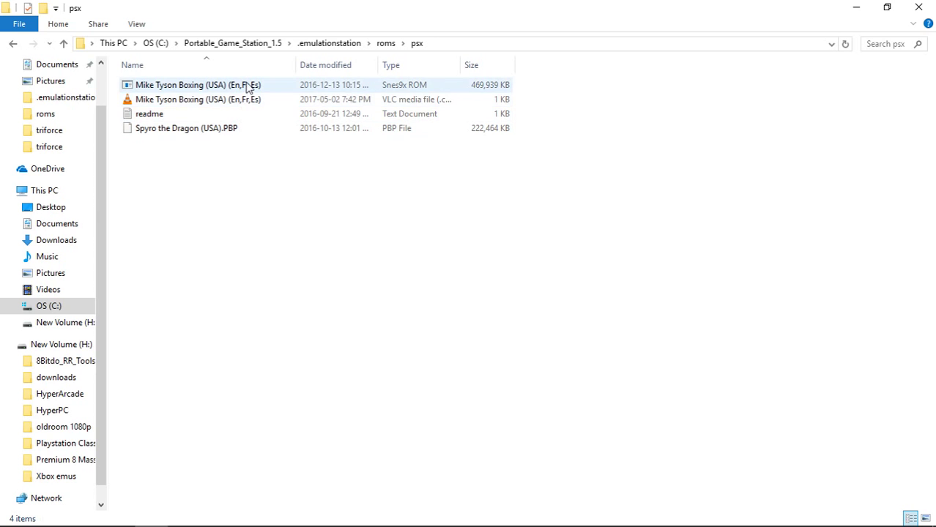
left_click(64, 44)
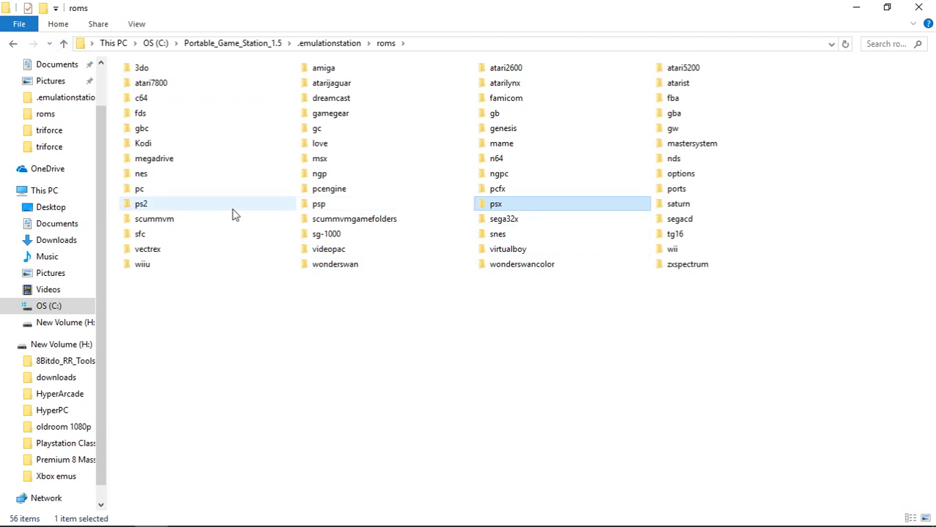
double_click(145, 207)
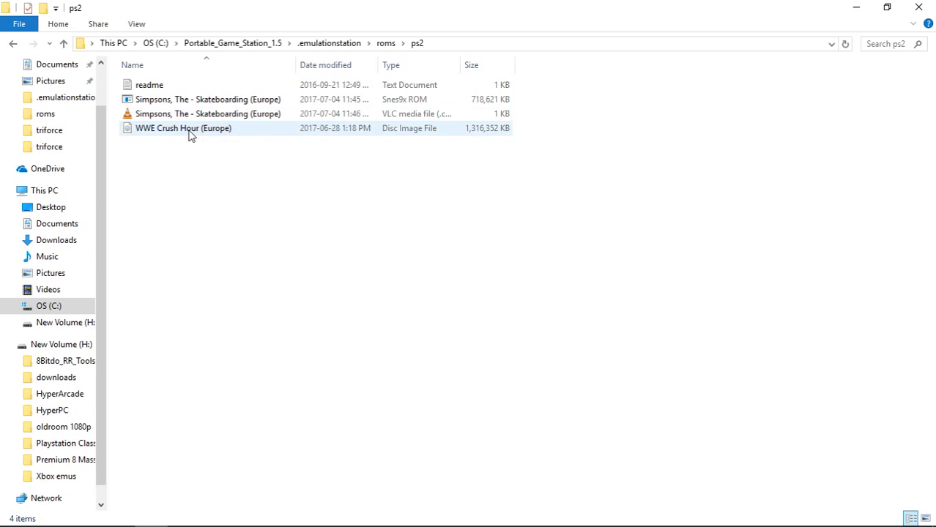
left_click(64, 43)
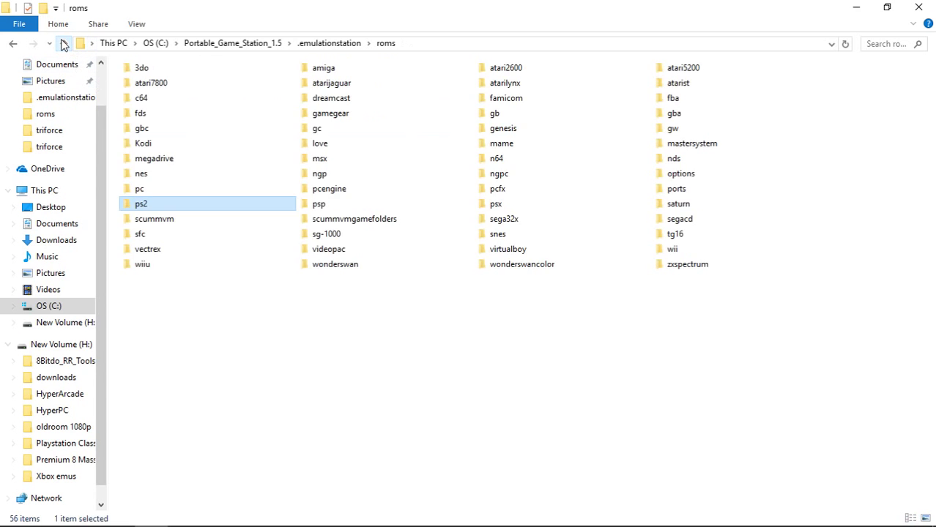
Go back to .emulationstation and open the themes folder to see the installed theme.
left_click(64, 43)
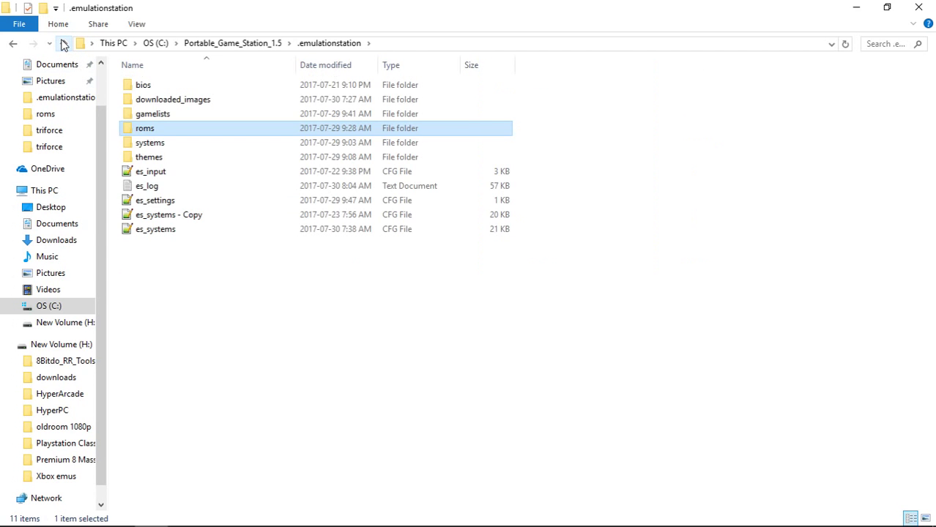
double_click(150, 158)
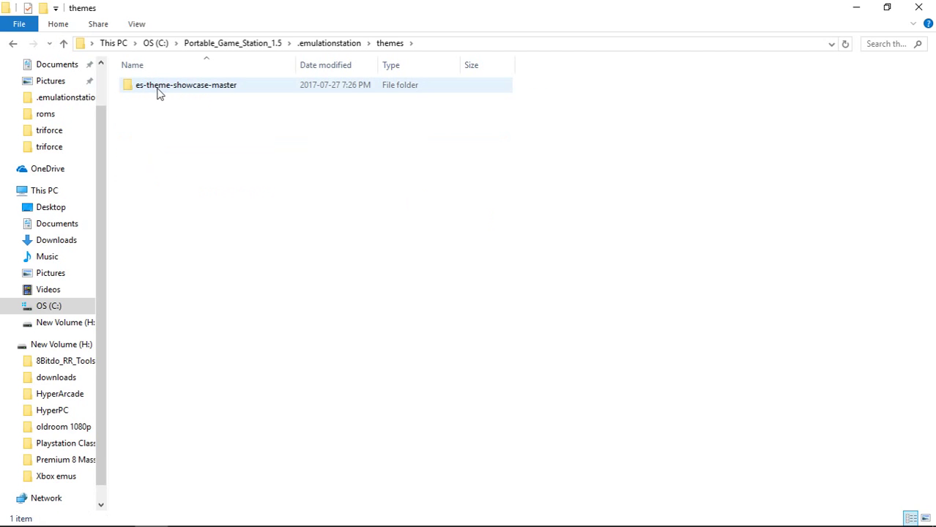
Return to the Portable_Game_Station_1.5 folder and run Launch Portable (Windowed) to start EmulationStation.
left_click(65, 45)
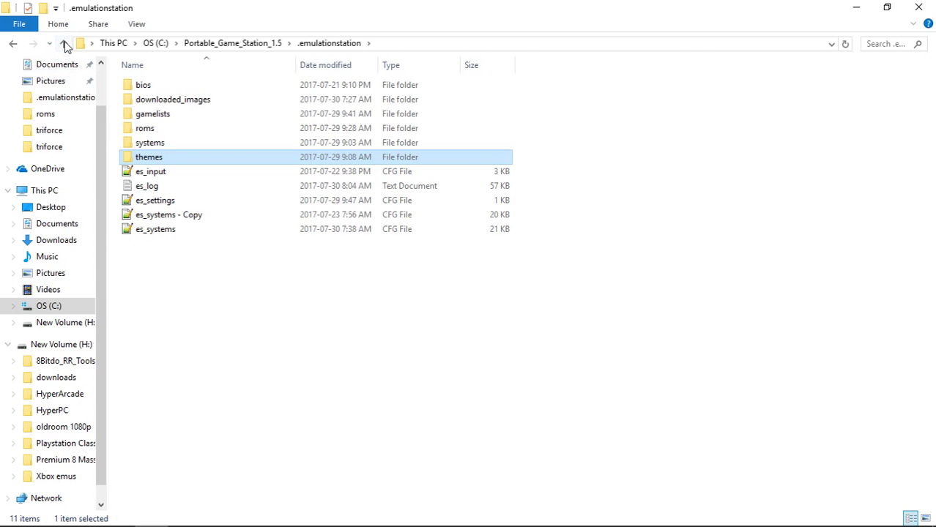
left_click(64, 44)
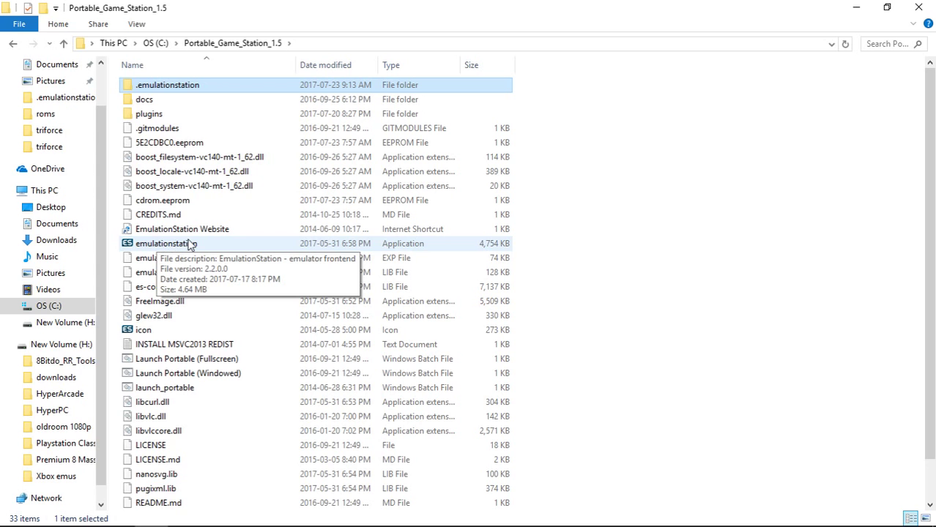
double_click(196, 374)
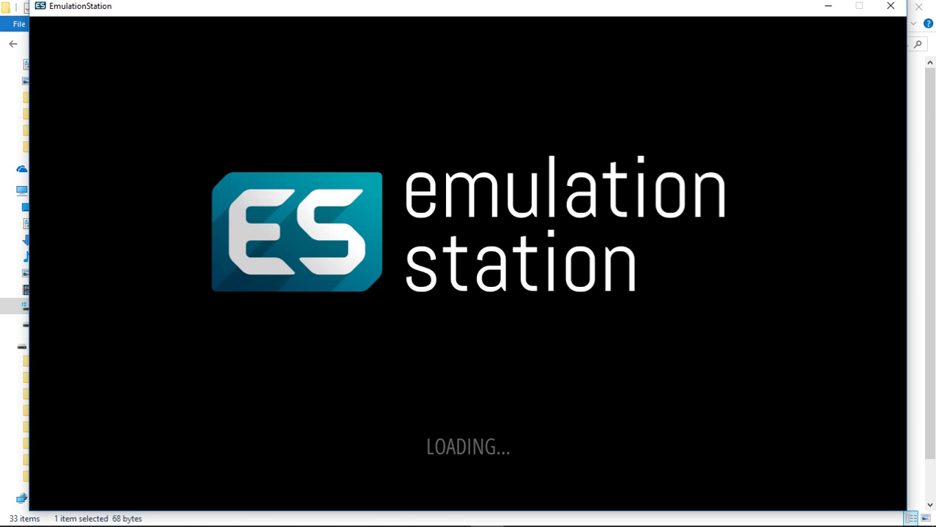
Browse the system carousel through the arcade and Atari systems, from MAME and Final Burn Alpha to Atari Lynx.
key("Down")
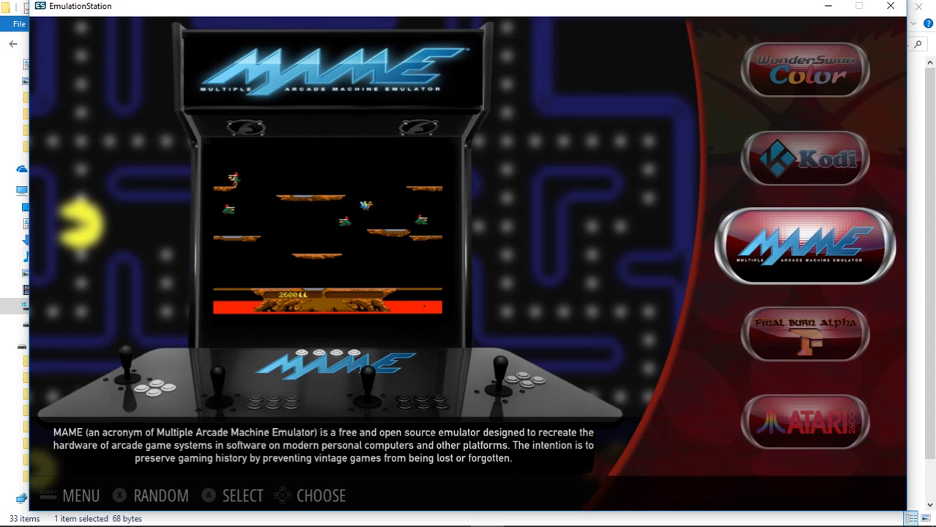
key("Down")
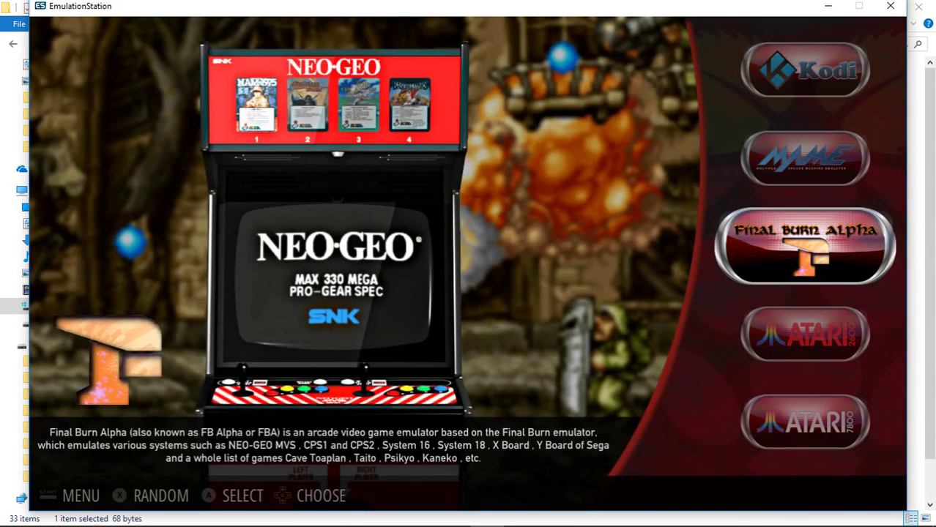
key("Down")
key("Down")
key("Down")
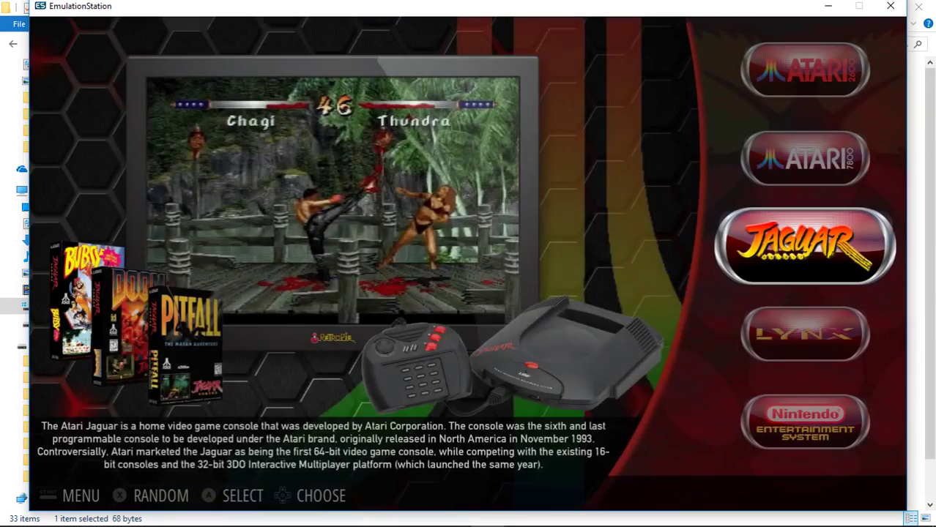
key("Down")
Browse the Nintendo home consoles in the system carousel, from Nintendo Entertainment System through Wii U.
key("Down")
key("Down")
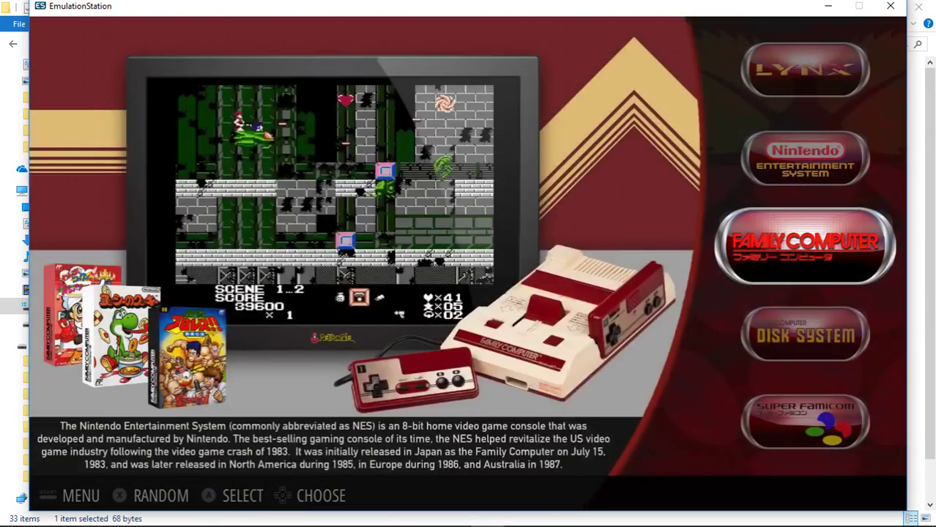
key("Down")
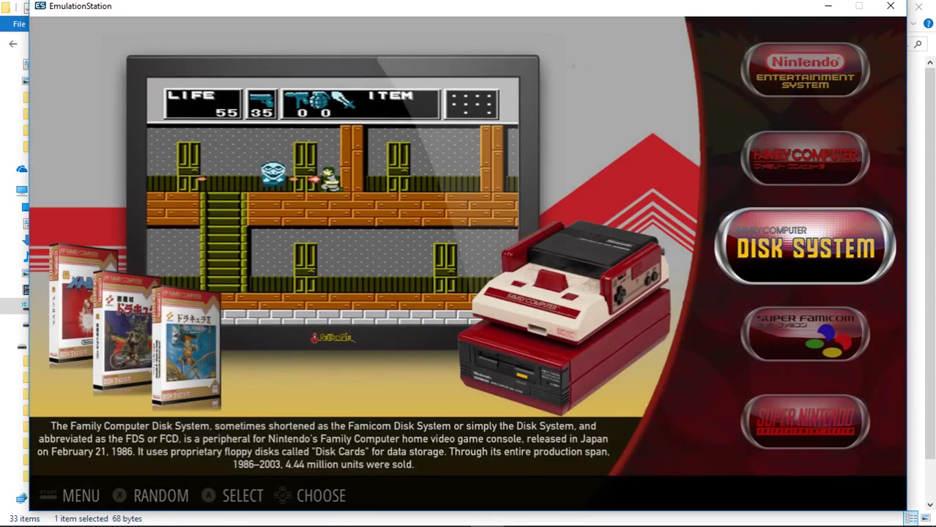
key("Down")
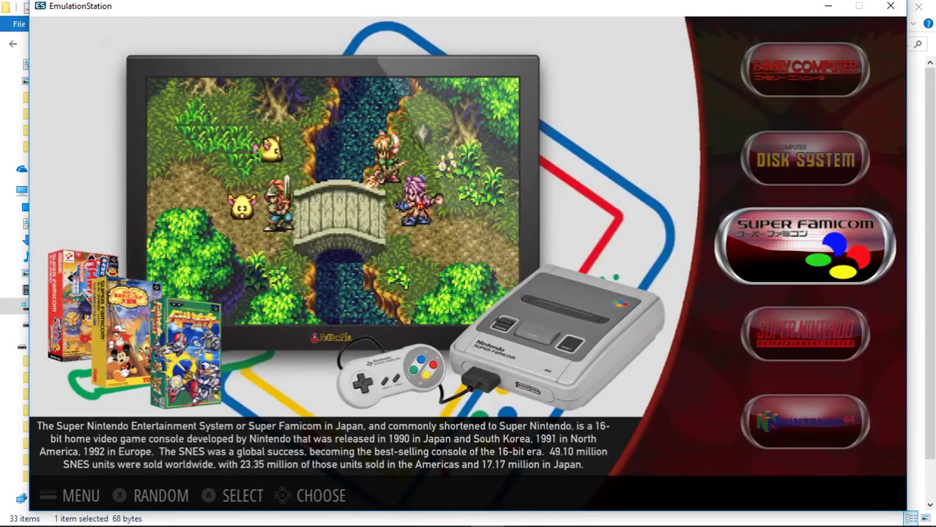
key("Down")
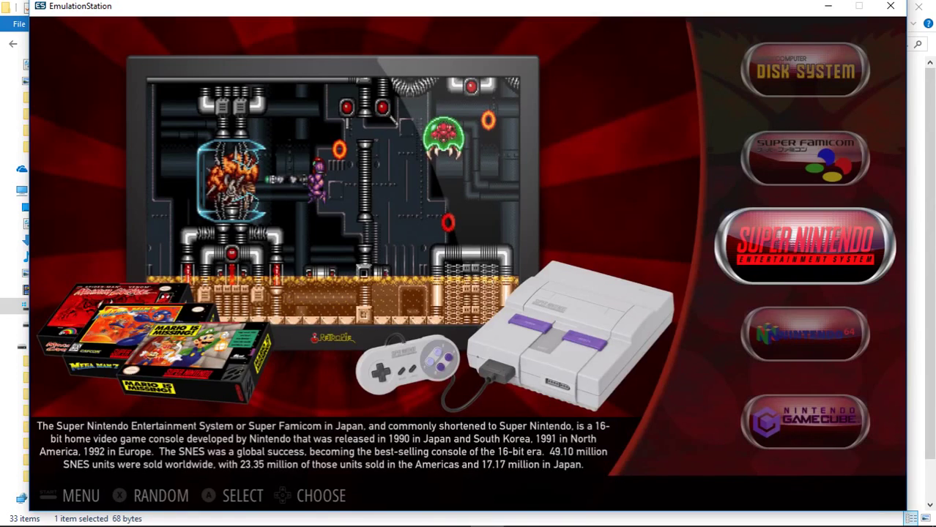
key("Down")
key("Down")
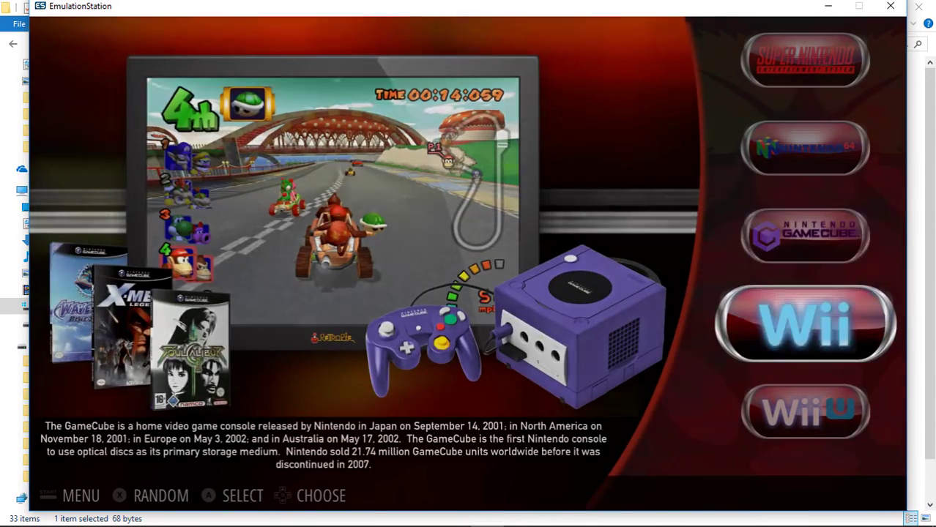
key("Down")
key("Down")
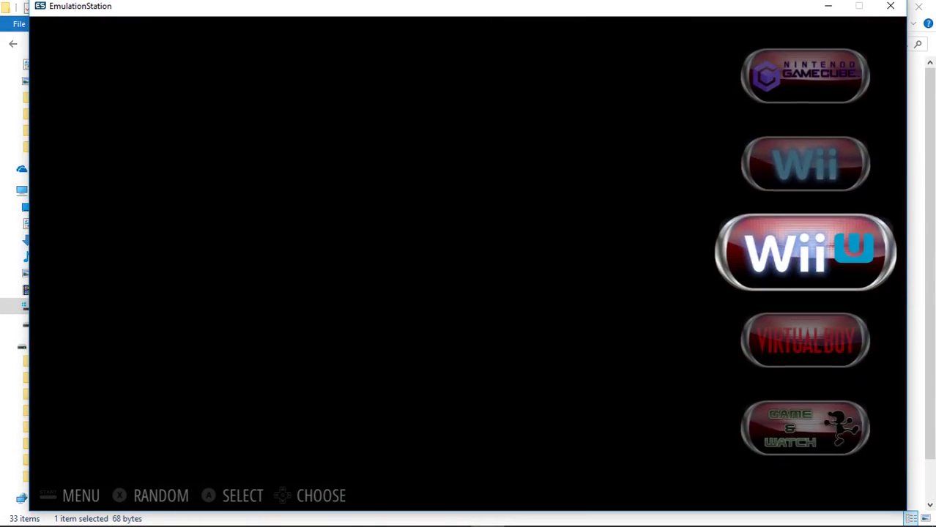
View the Virtual Boy and Nintendo handheld systems in the carousel, from Game & Watch through Nintendo DS.
key("Down")
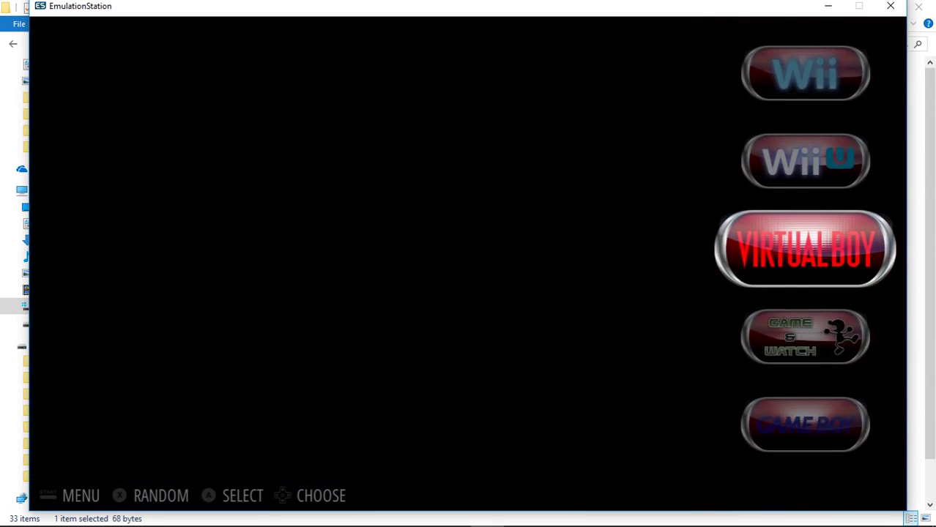
key("Down")
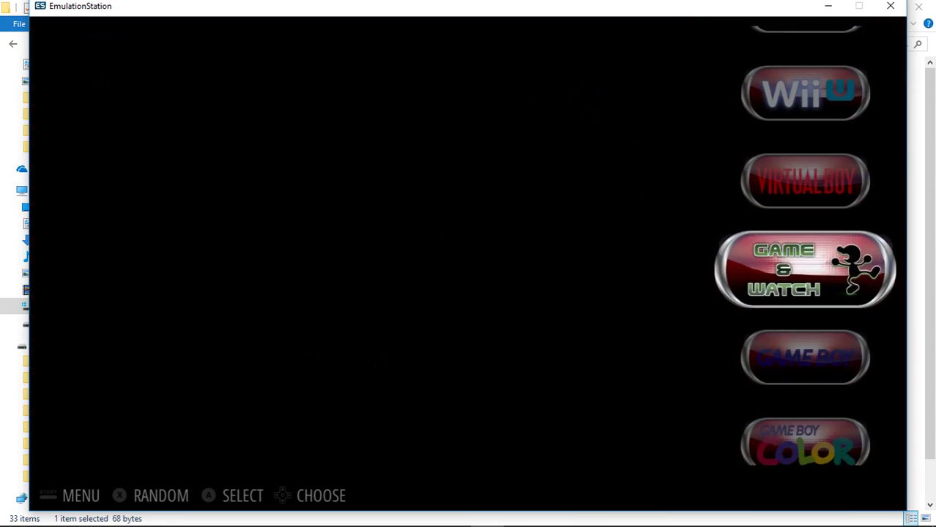
key("Down")
key("Down")
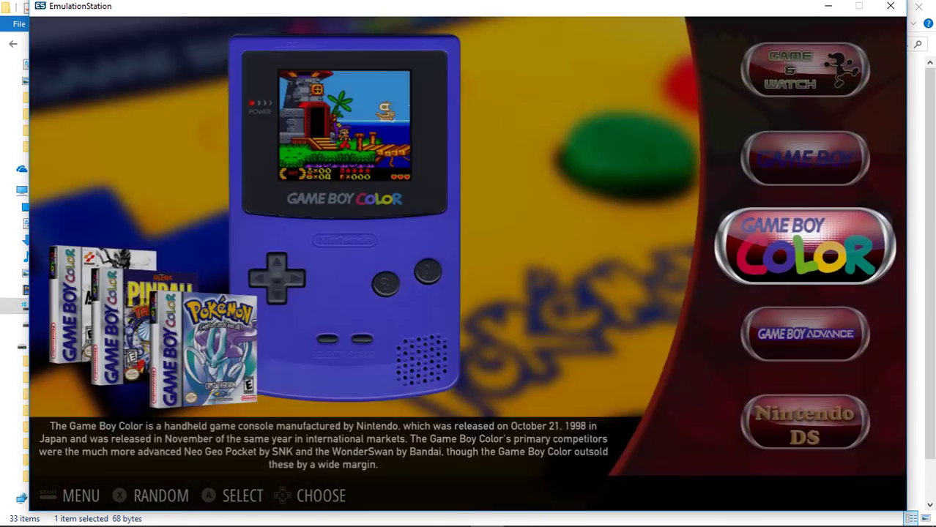
key("Down")
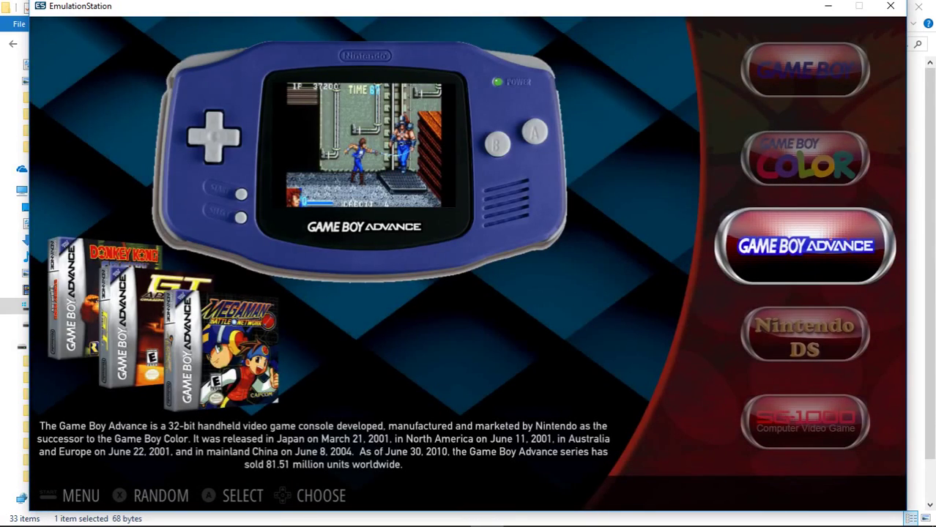
key("Down")
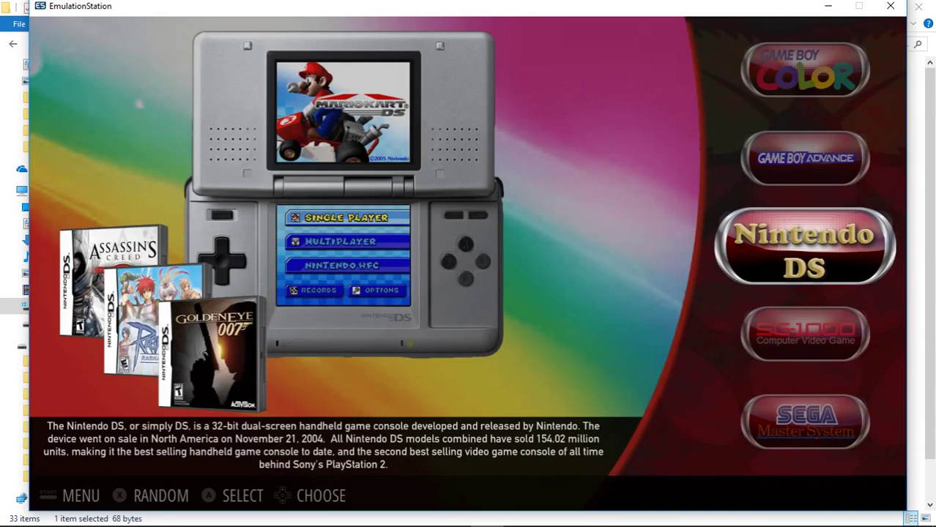
Look through the Sega systems in the carousel, from SG-1000 and Master System through Dreamcast and Game Gear.
key("Down")
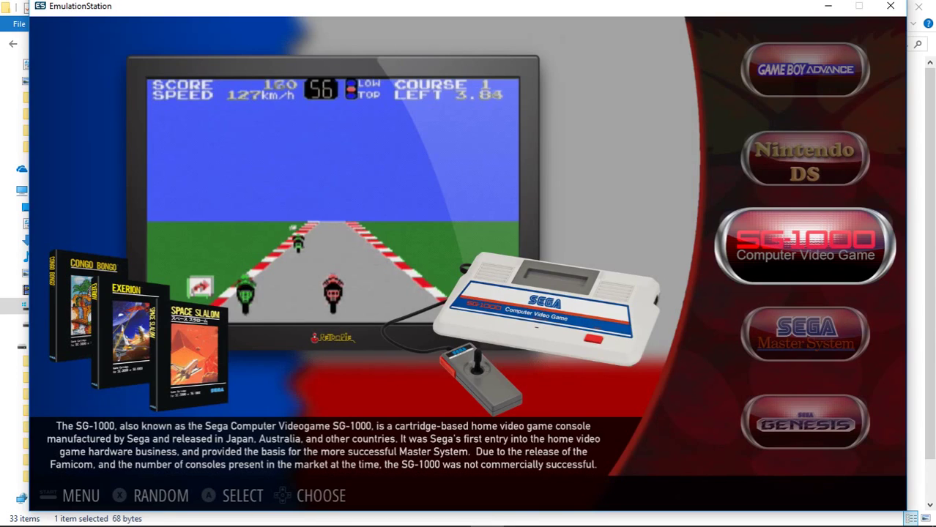
key("Down")
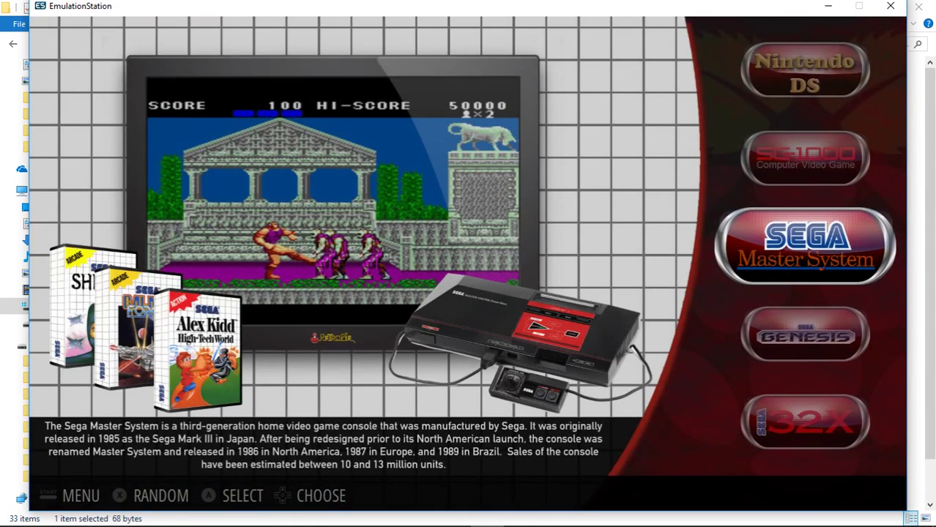
key("Down")
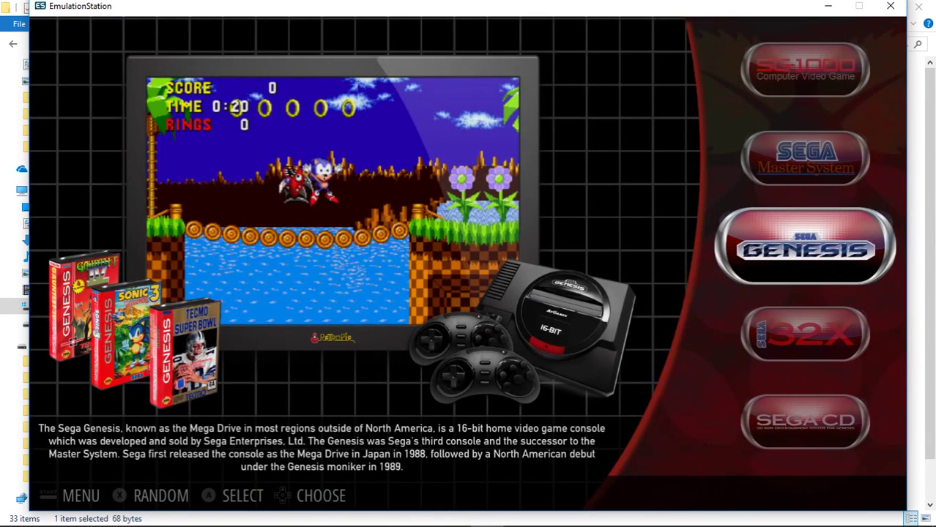
key("Down")
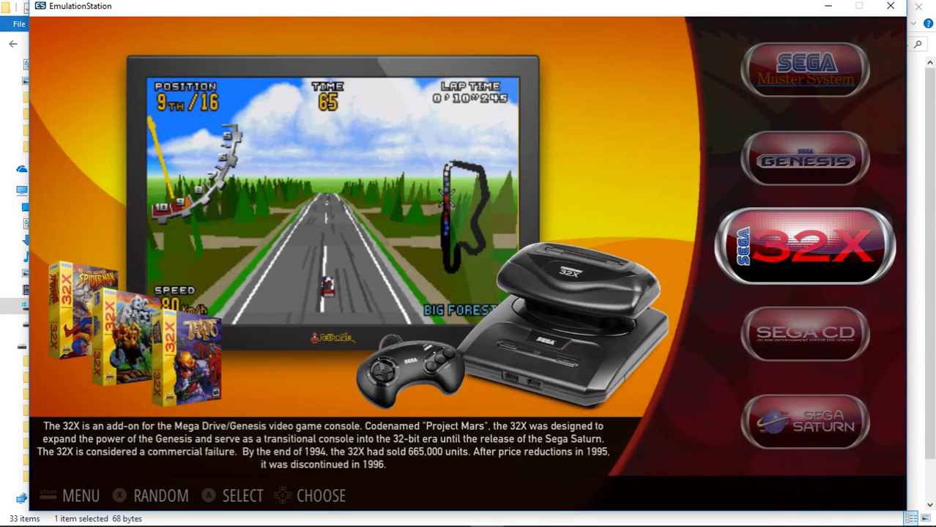
key("Down")
key("Down")
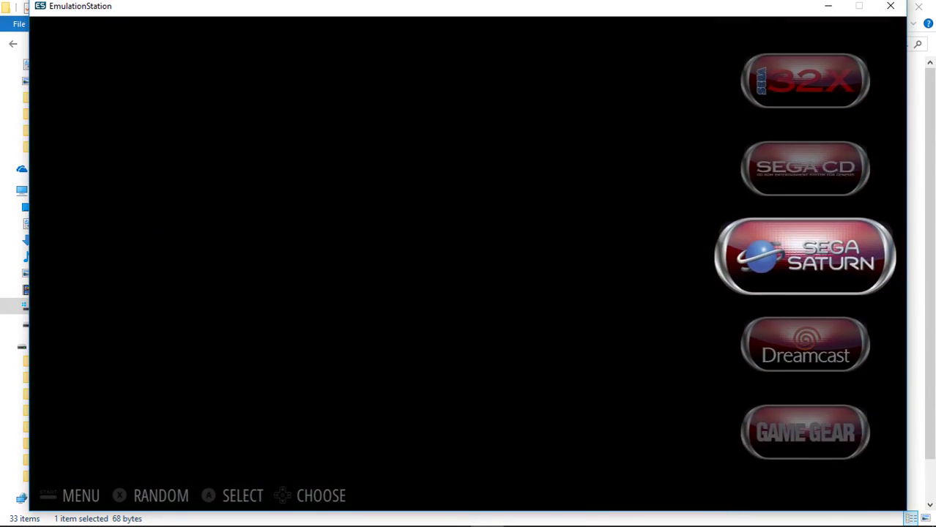
key("Down")
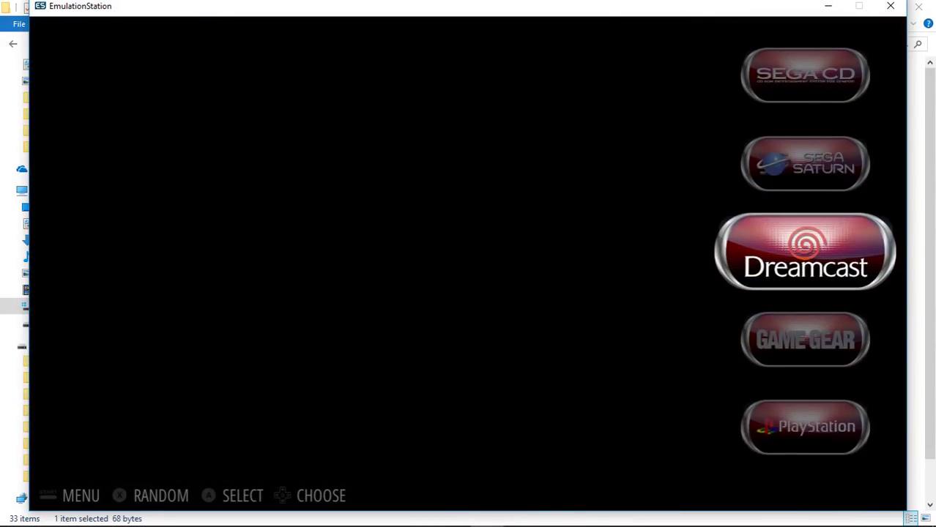
key("Down")
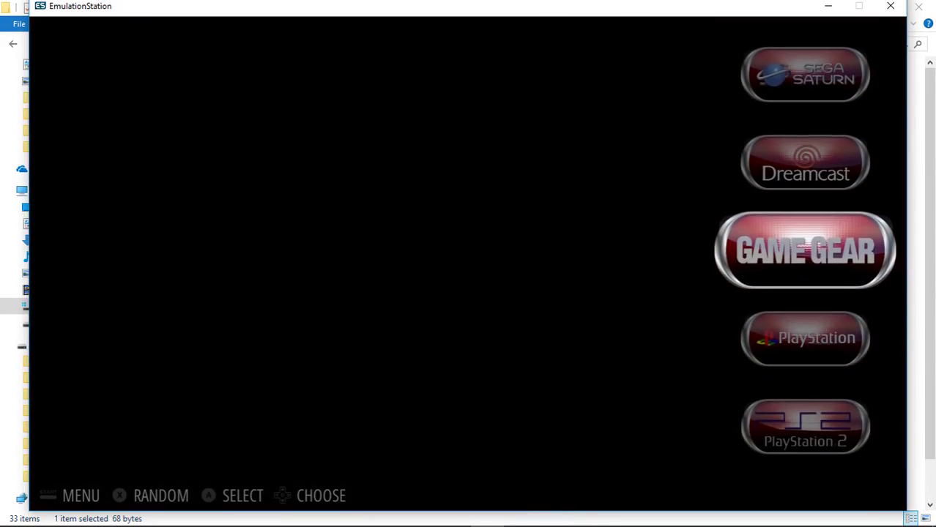
View the PlayStation, PlayStation 2 and PSP entries in the system carousel.
key("Down")
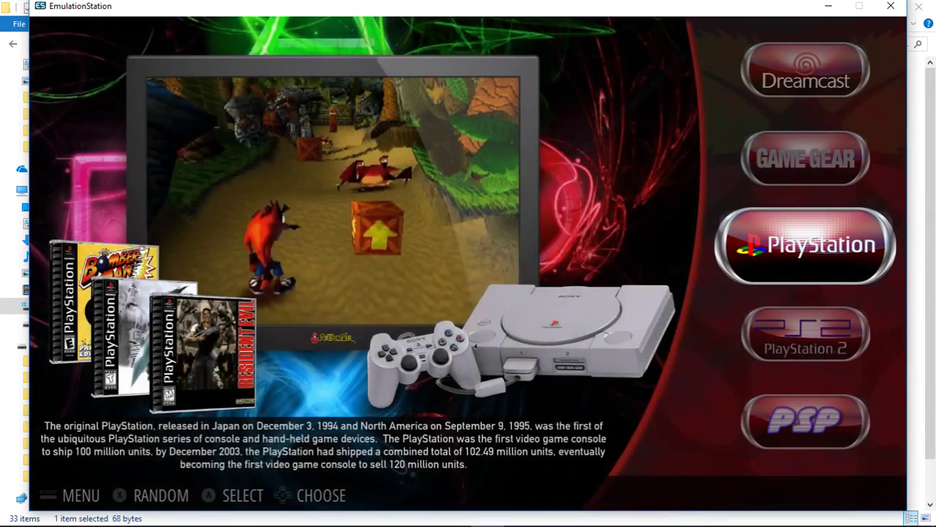
key("Down")
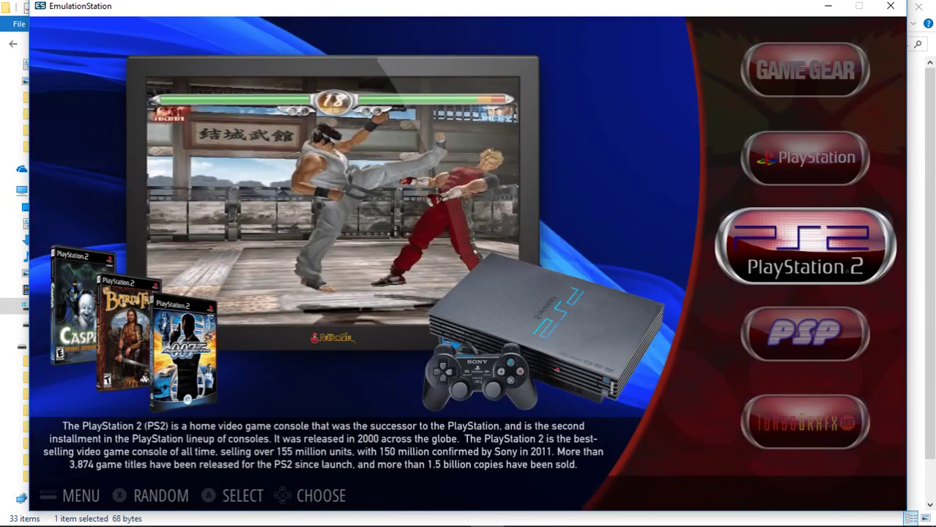
key("Down")
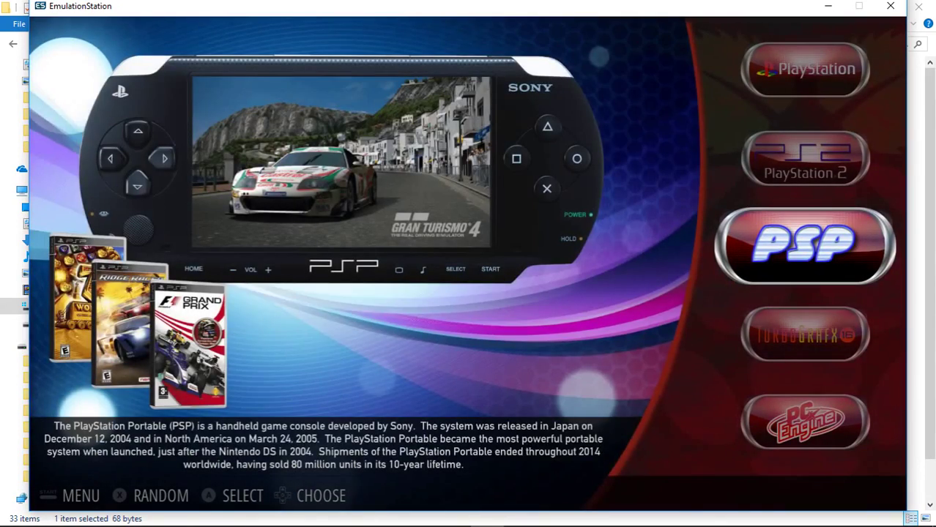
Browse the remaining carousel systems from TurboGrafx-16 and PC Engine through ScummVM and WonderSwan Color, ending at Kodi.
key("Down")
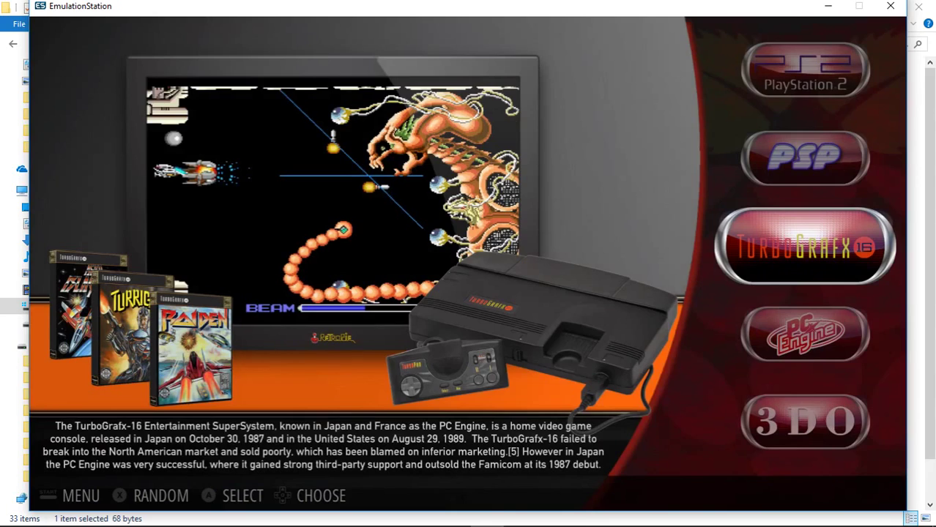
key("Down")
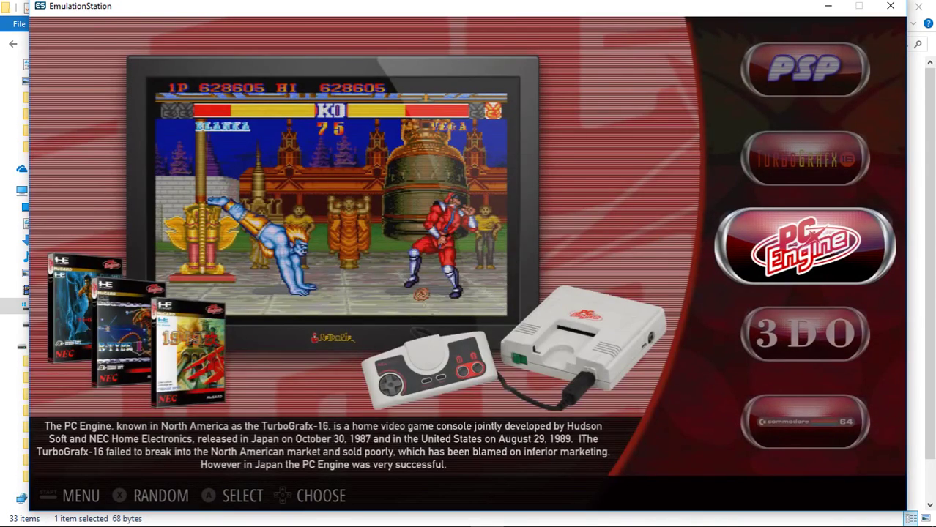
key("Down")
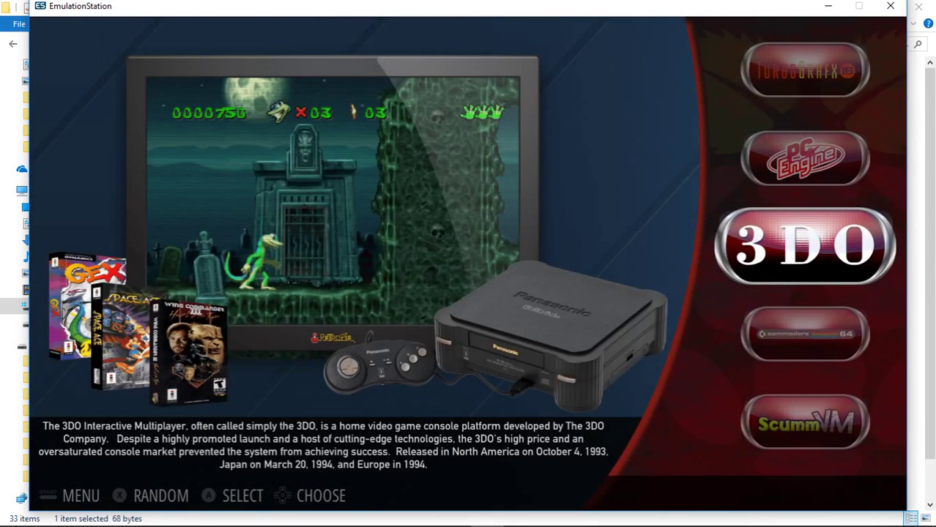
key("Down")
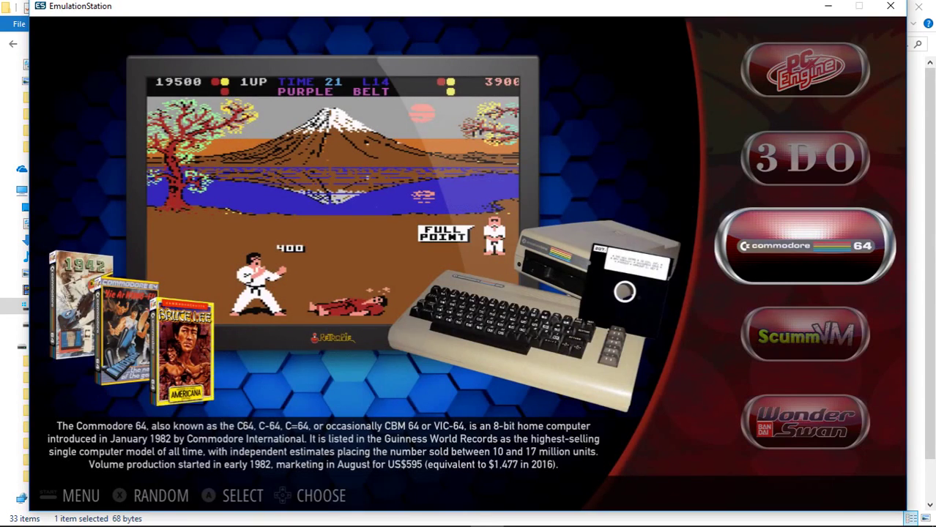
key("Down")
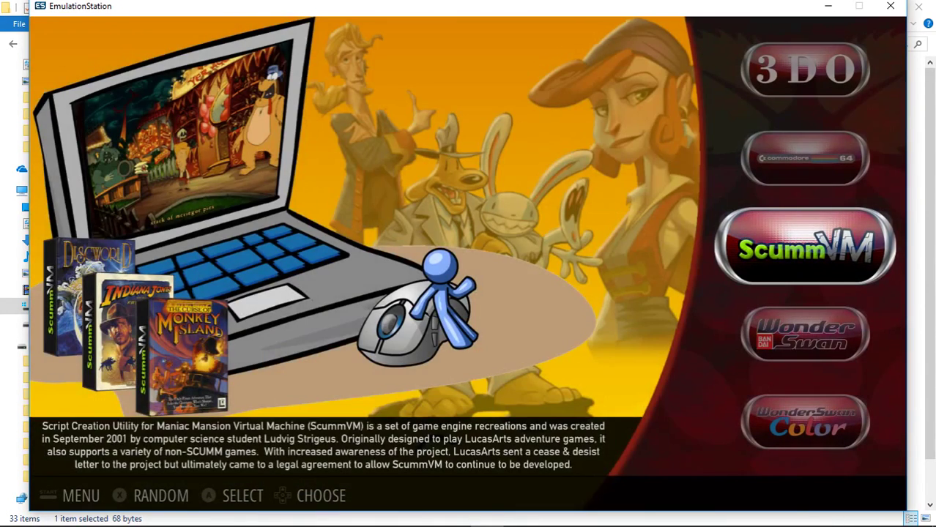
key("Down")
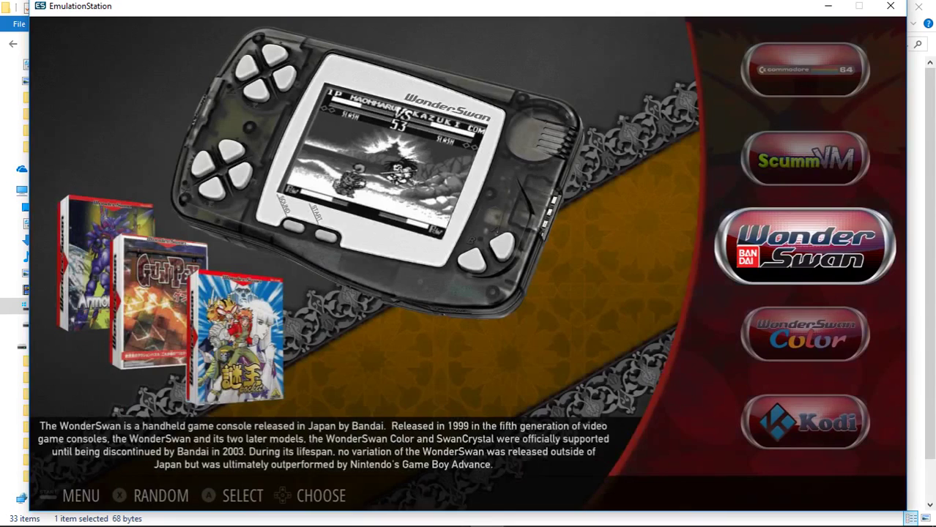
key("Down")
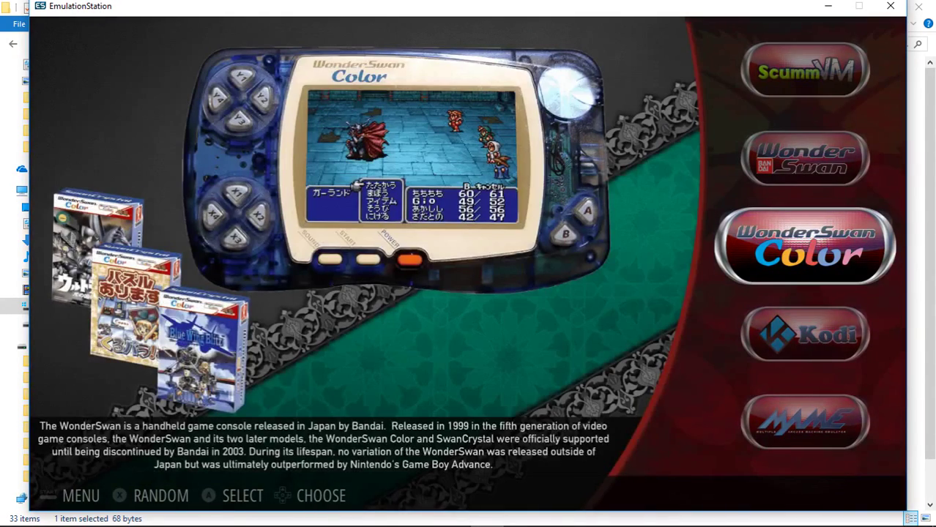
key("Down")
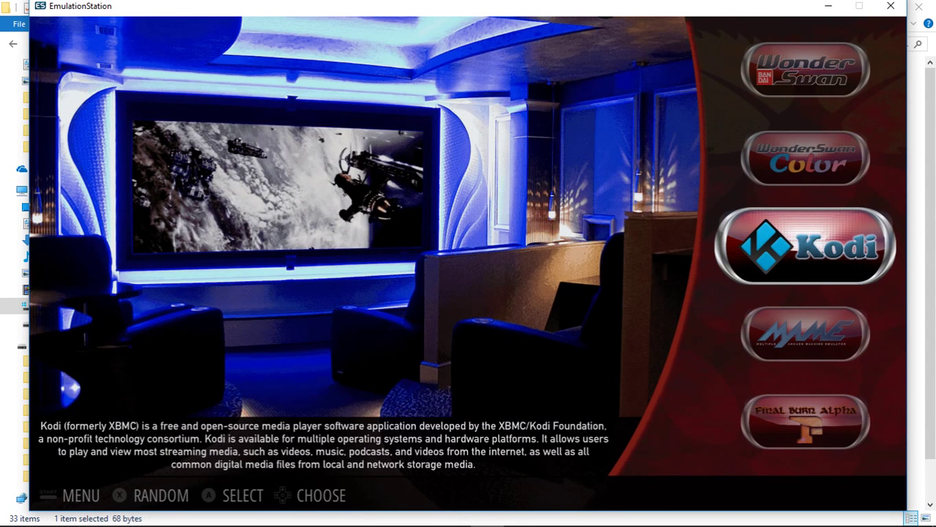
Launch Kodi from its system entry, and exit it using its power options.
key("Return")
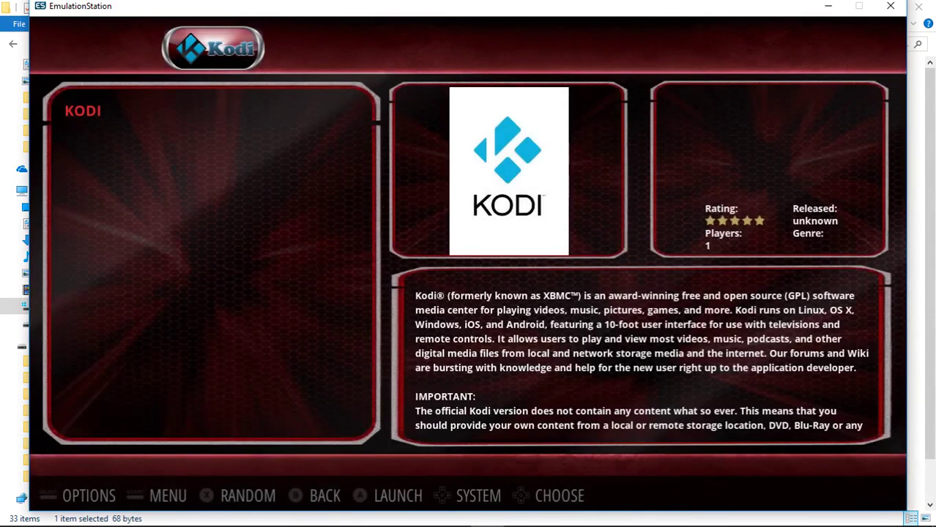
key("Return")
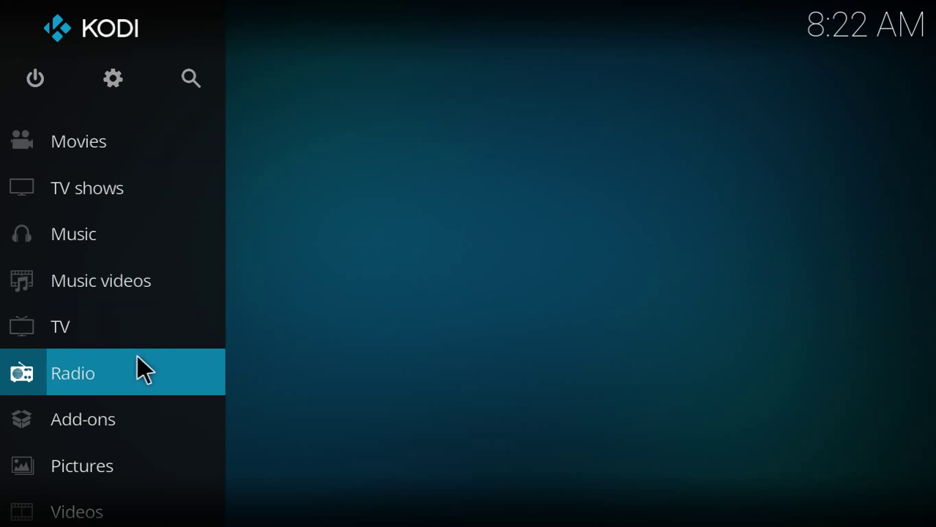
left_click(37, 85)
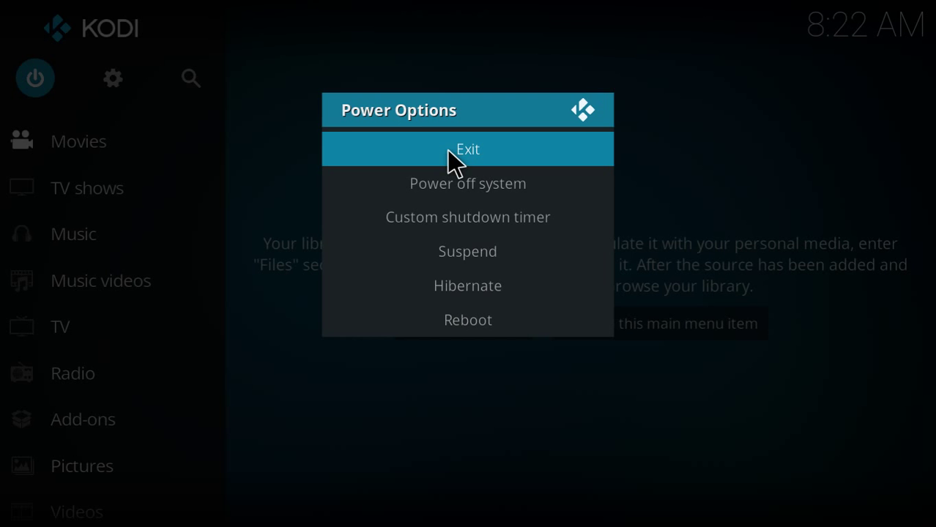
left_click(448, 150)
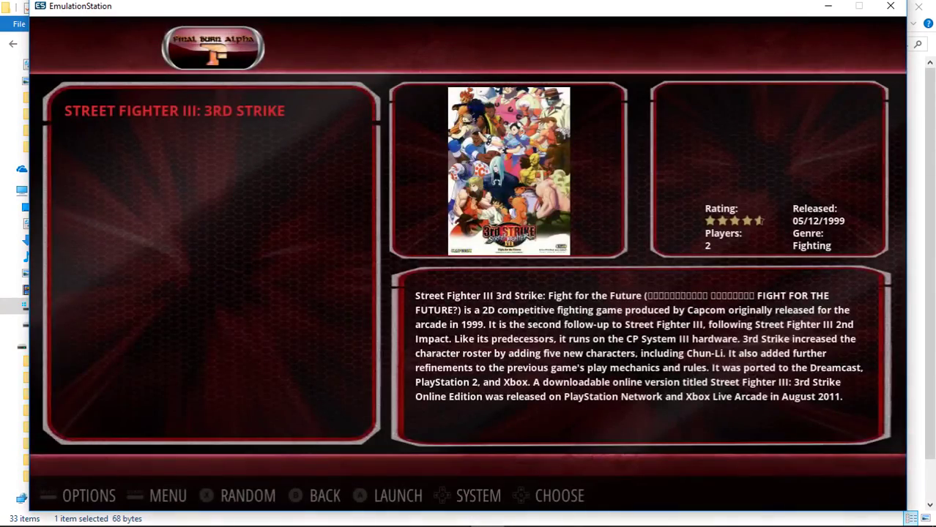
Look through the game lists of neighbouring systems, including Final Burn Alpha and Atari 7800.
key("Right")
key("Right")
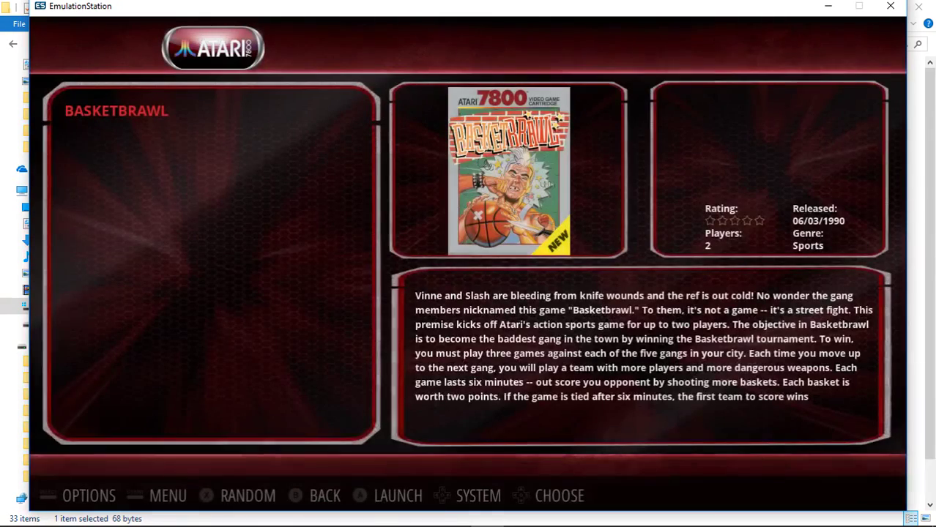
key("Right")
Go back through the systems to PlayStation 2 and open its game list.
key("Left")
key("Left")
key("Left")
key("Left")
key("Left")
key("Left")
key("Left")
key("Left")
key("Left")
key("Left")
key("Left")
key("Left")
key("Left")
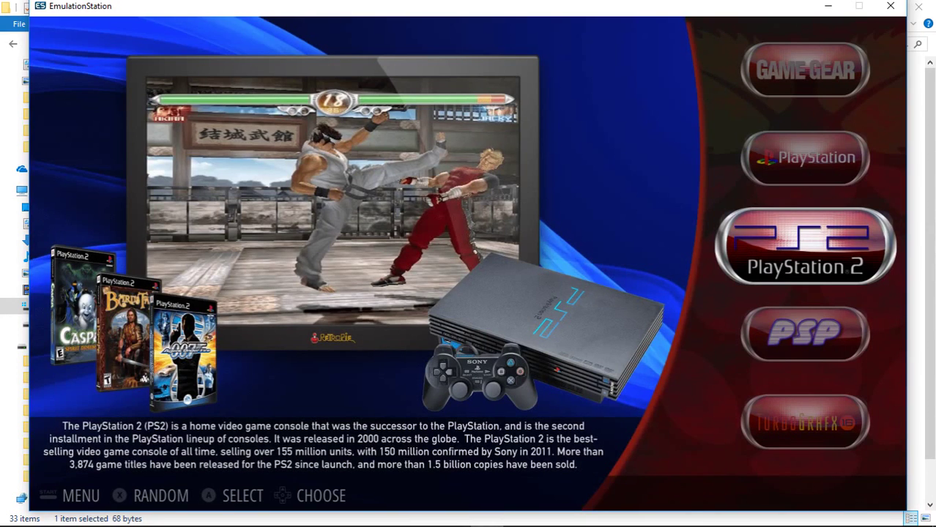
key("Return")
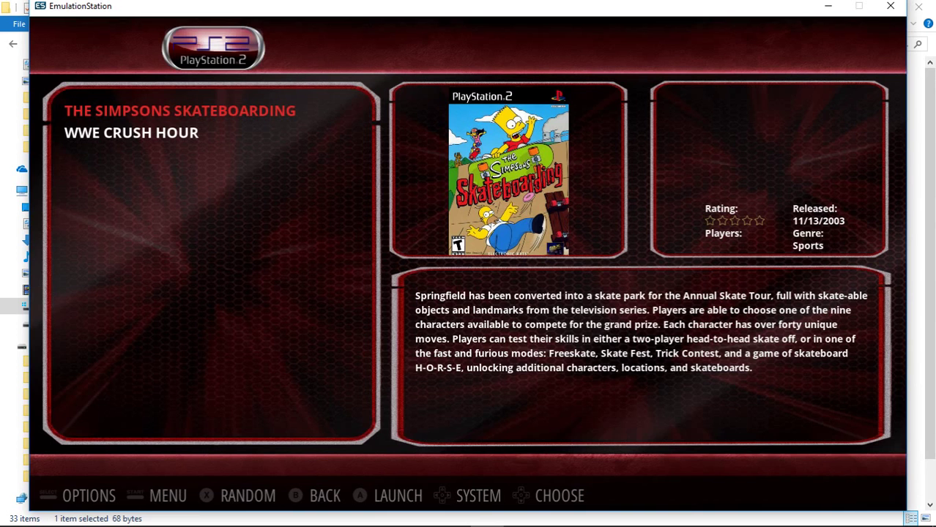
Launch WWE Crush Hour from the PlayStation 2 list, and close the game to return to EmulationStation.
key("Down")
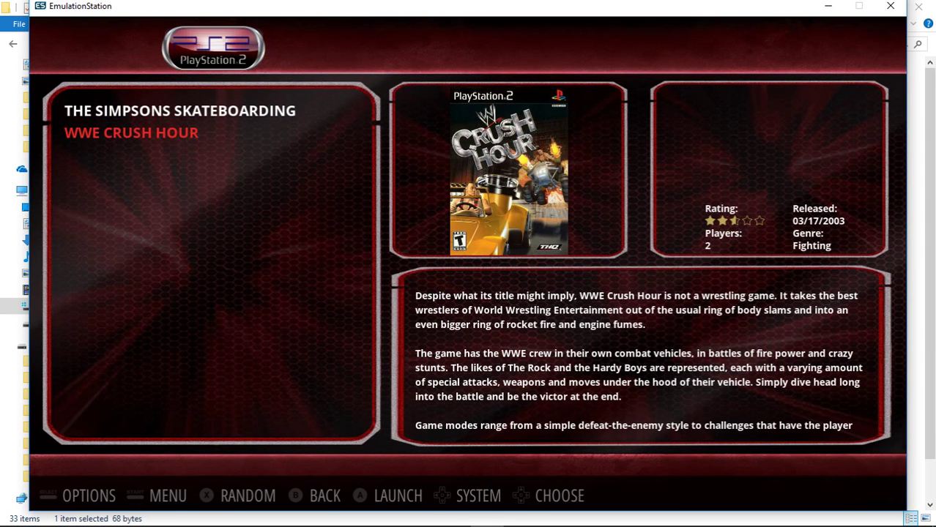
key("Return")
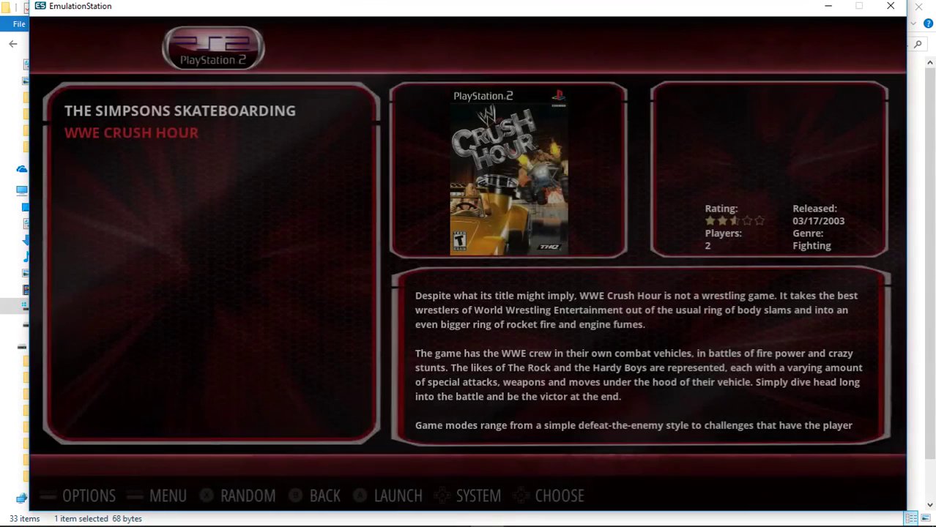
key("Escape")
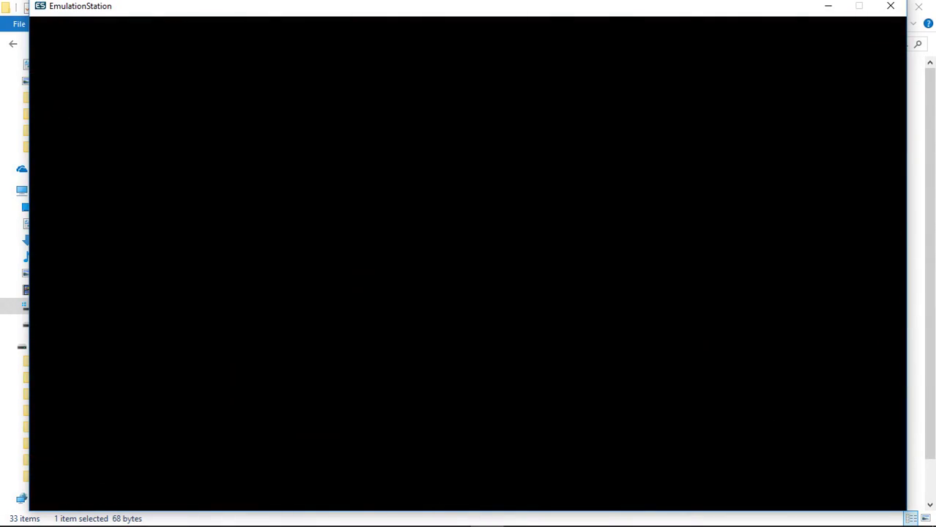
Browse the system carousel backward from PlayStation through the Sega systems to SG-1000.
key("Up")
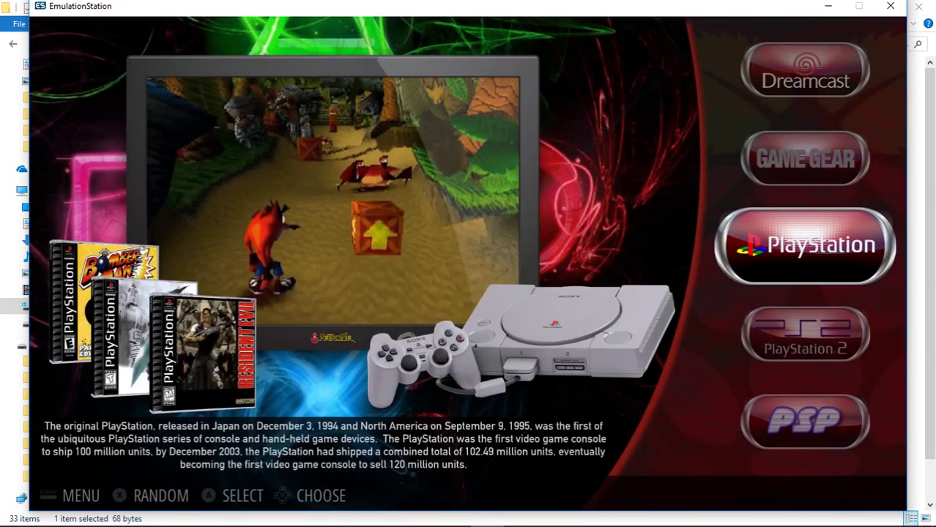
key("Up")
key("Up")
key("Up")
key("Up")
key("Up")
key("Up")
key("Up")
key("Up")
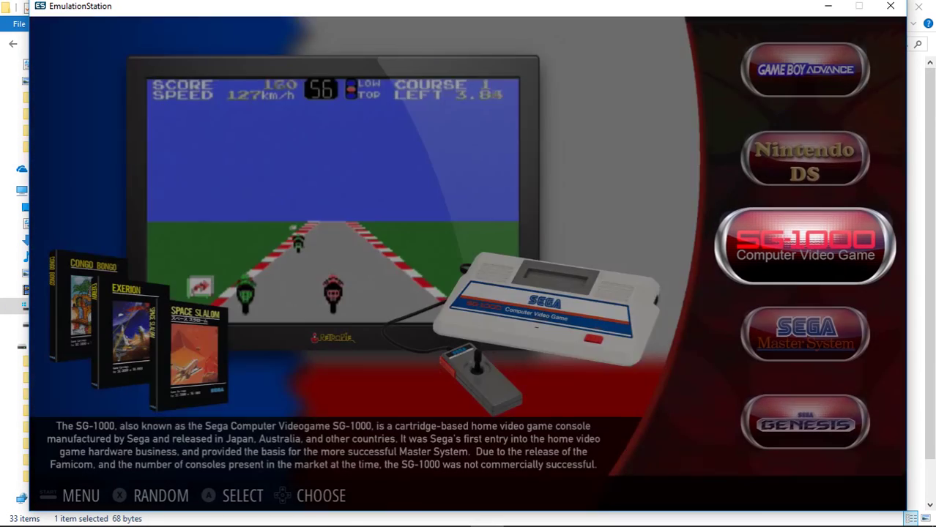
Quit EmulationStation and confirm the exit.
key("F1")
key("Down")
key("Down")
key("Down")
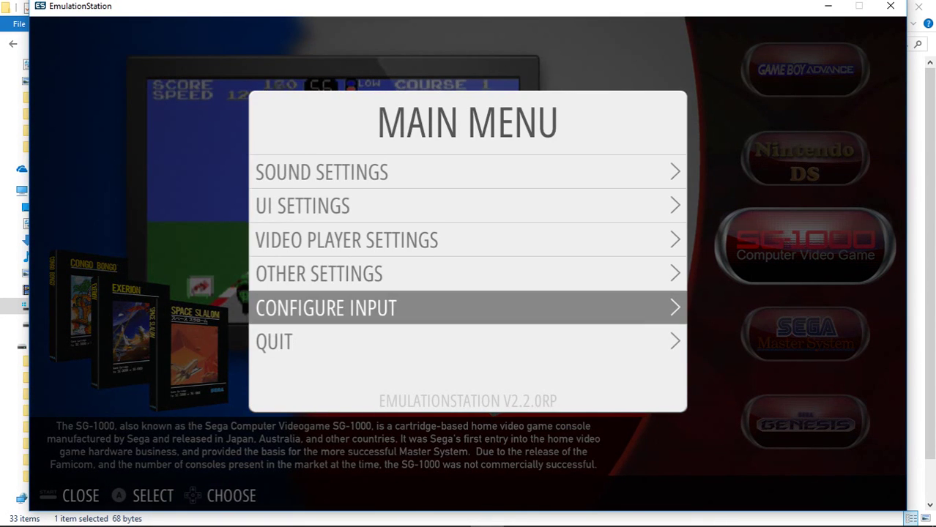
key("Down")
key("Down")
key("Down")
key("Return")
key("Down")
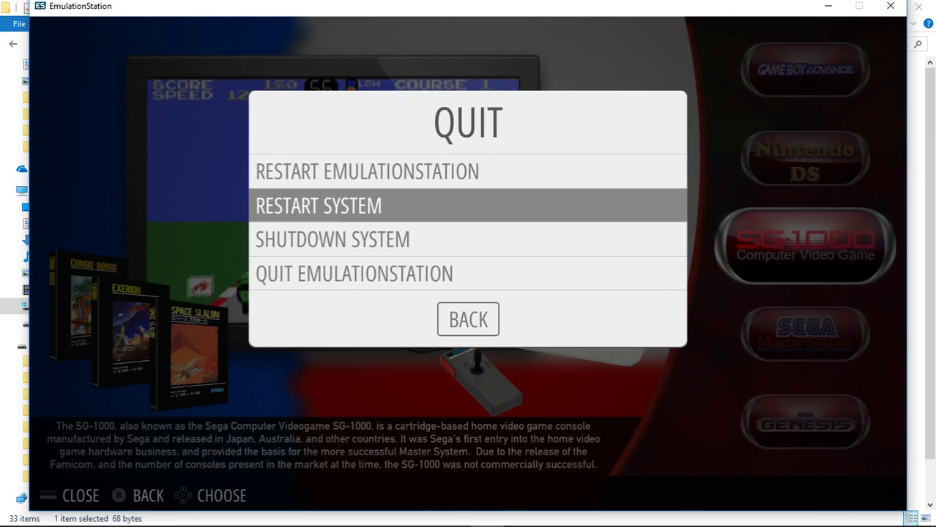
key("Down")
key("Down")
key("Return")
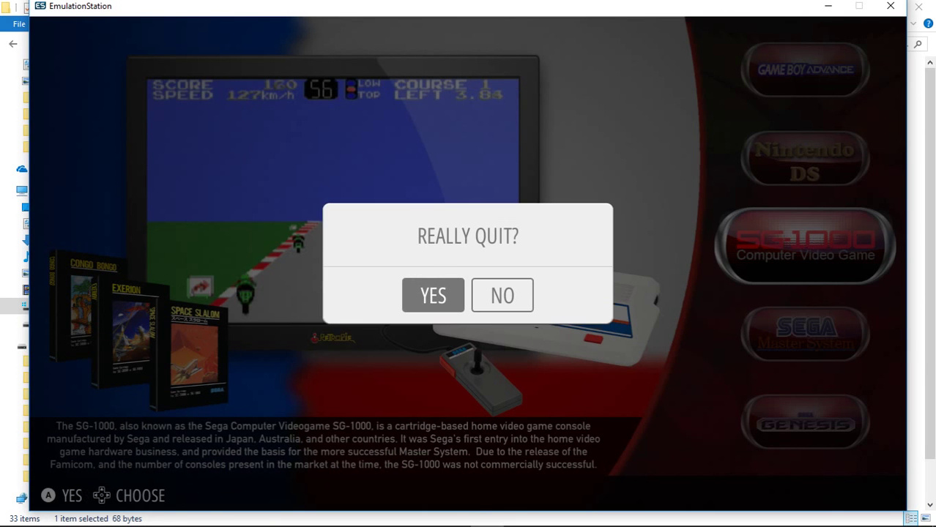
key("Return")
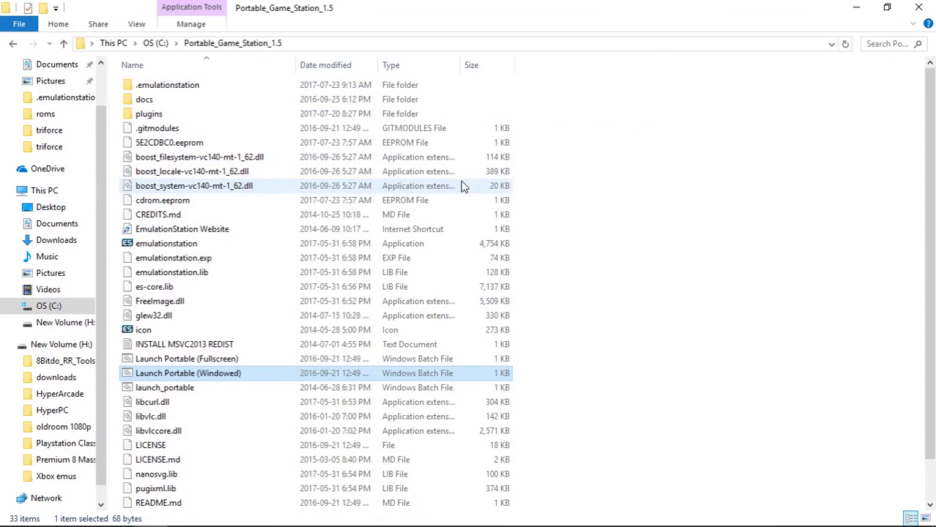